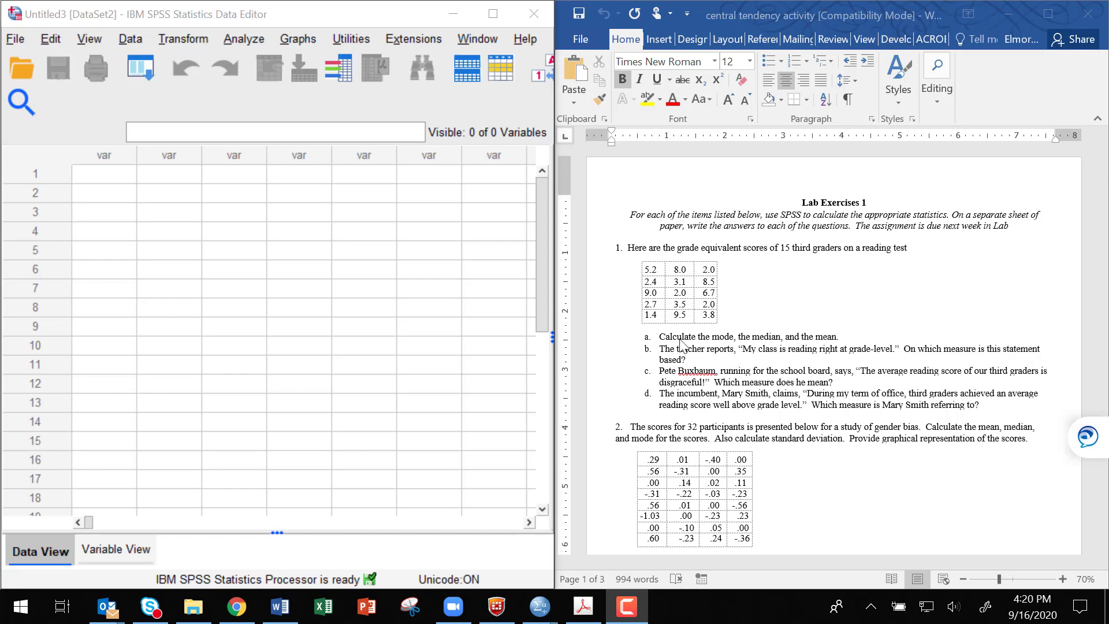
- Copy the table of 15 reading scores from exercise 1 in Word into the SPSS data grid, starting at row 1 of the first column
click(651, 274)
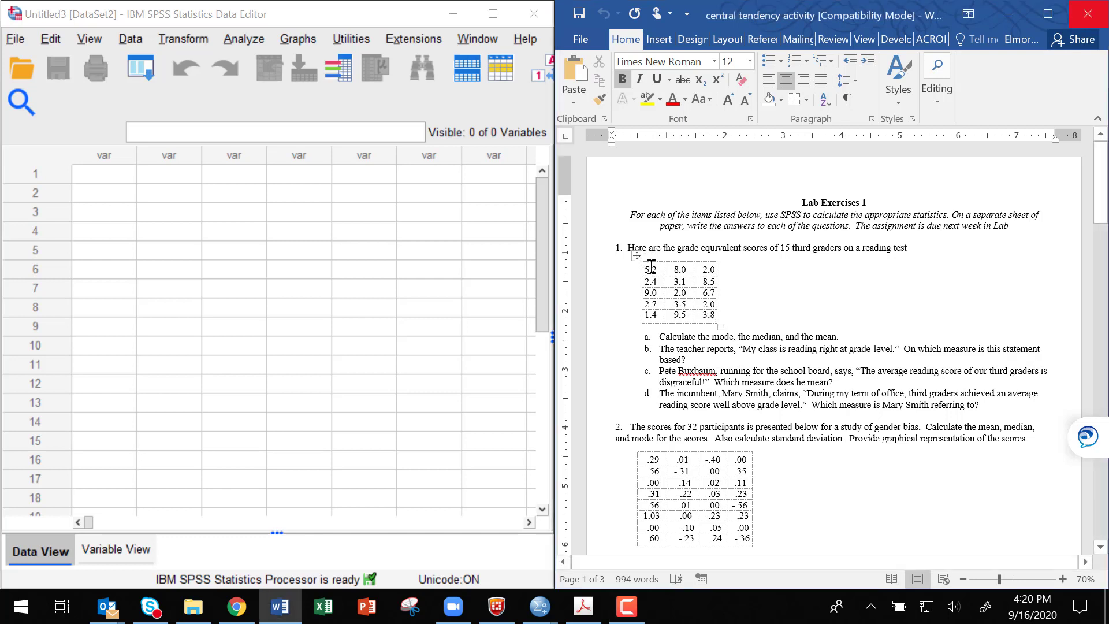
drag(646, 269, 710, 316)
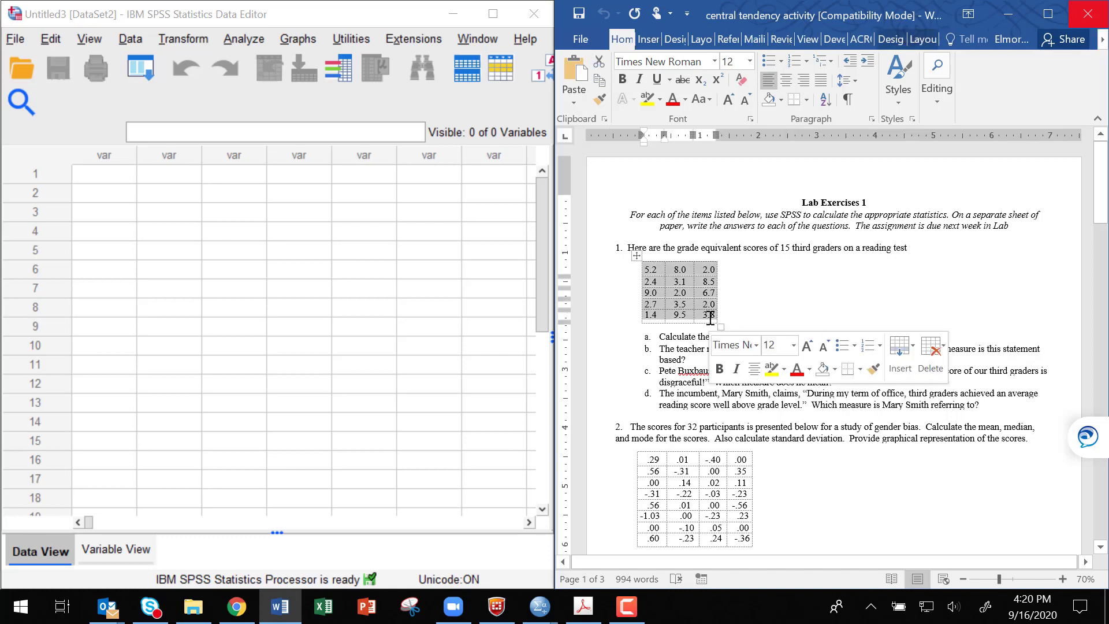
key(ctrl+c)
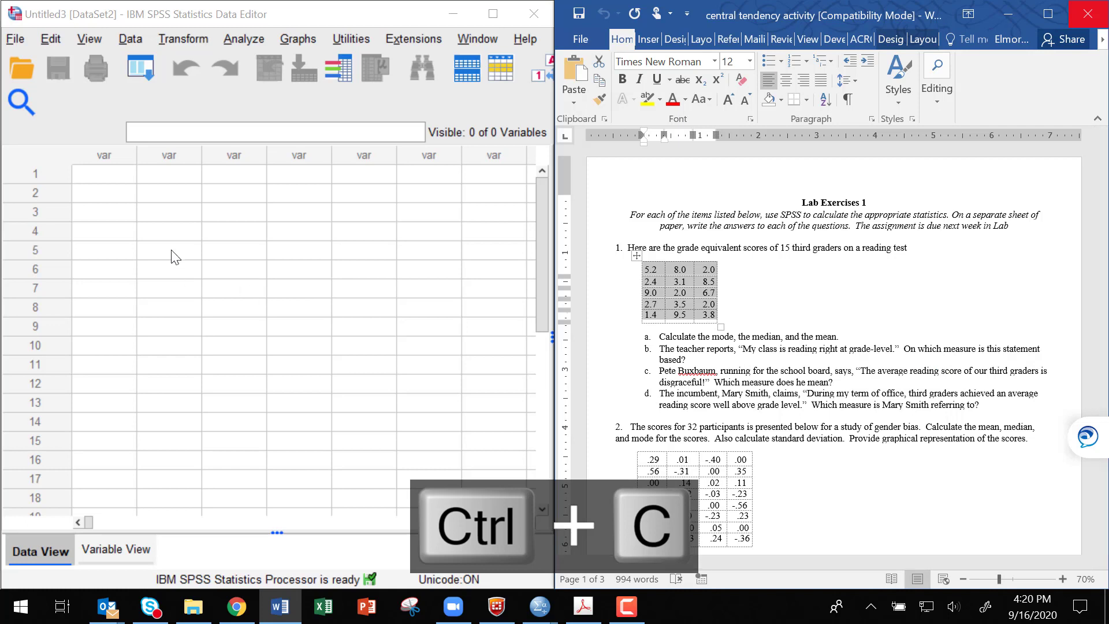
click(121, 177)
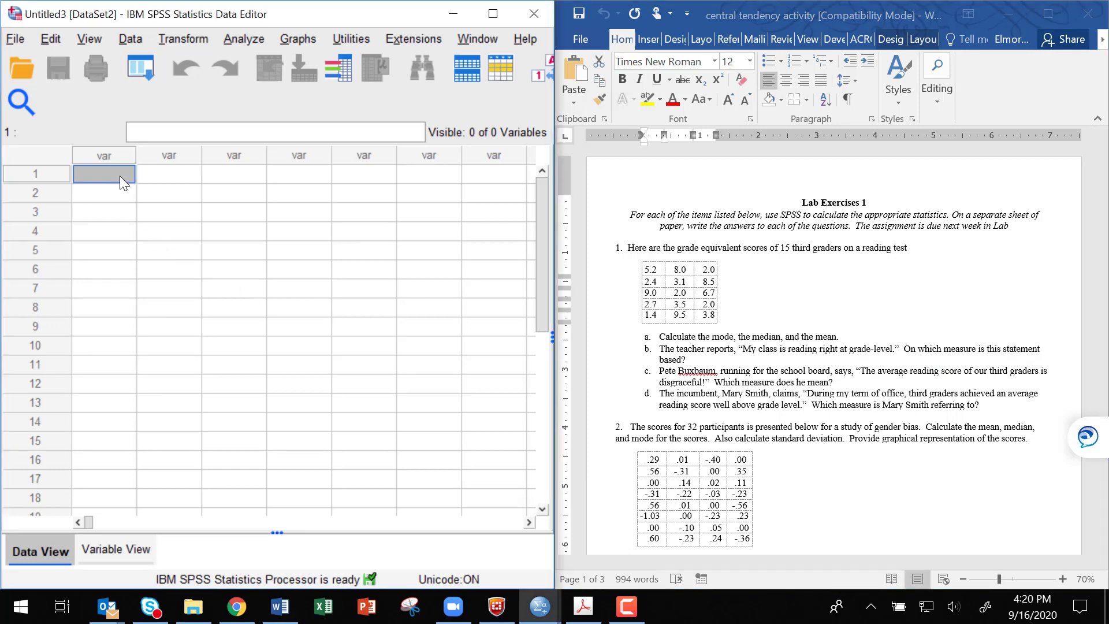
key(ctrl+v)
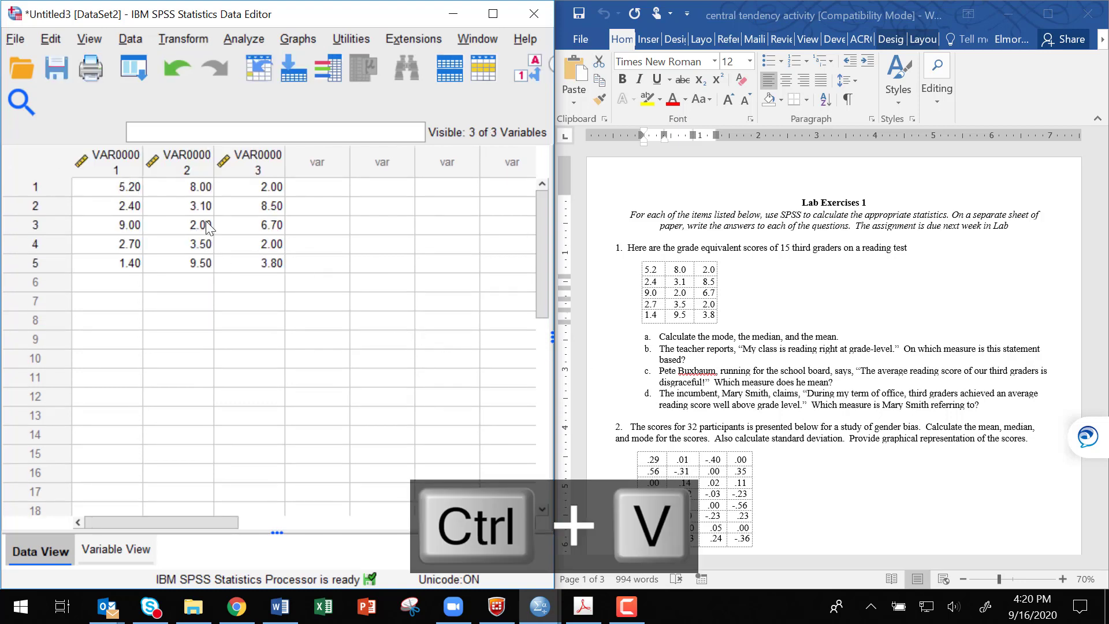
- Move the scores of the second and third columns beneath the first column's scores, starting at rows 6 and 11
drag(202, 188, 195, 258)
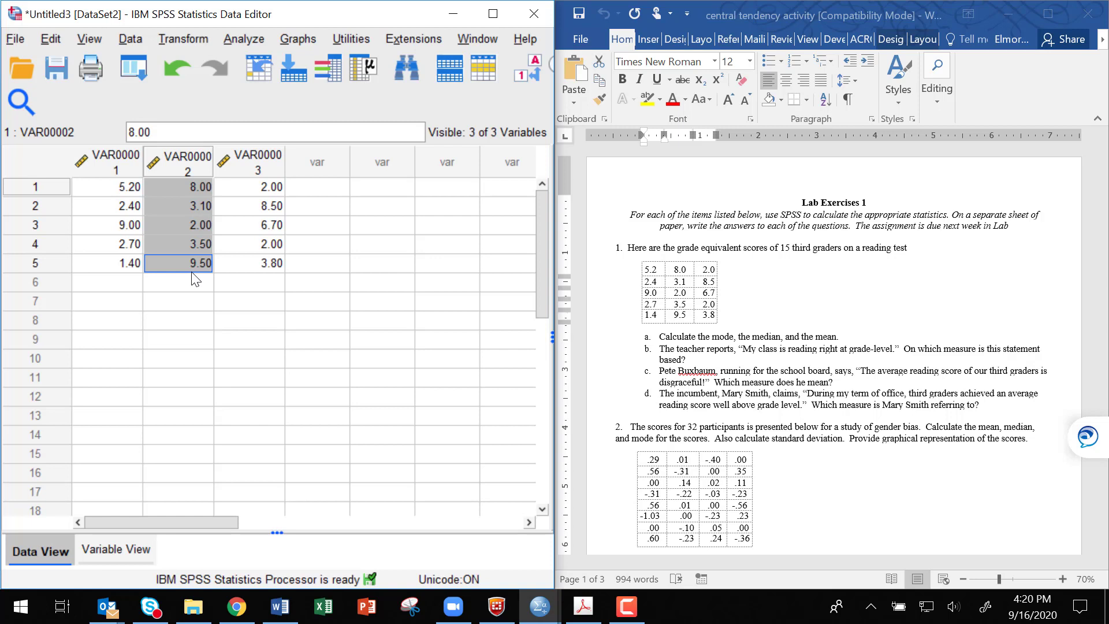
key(ctrl+x)
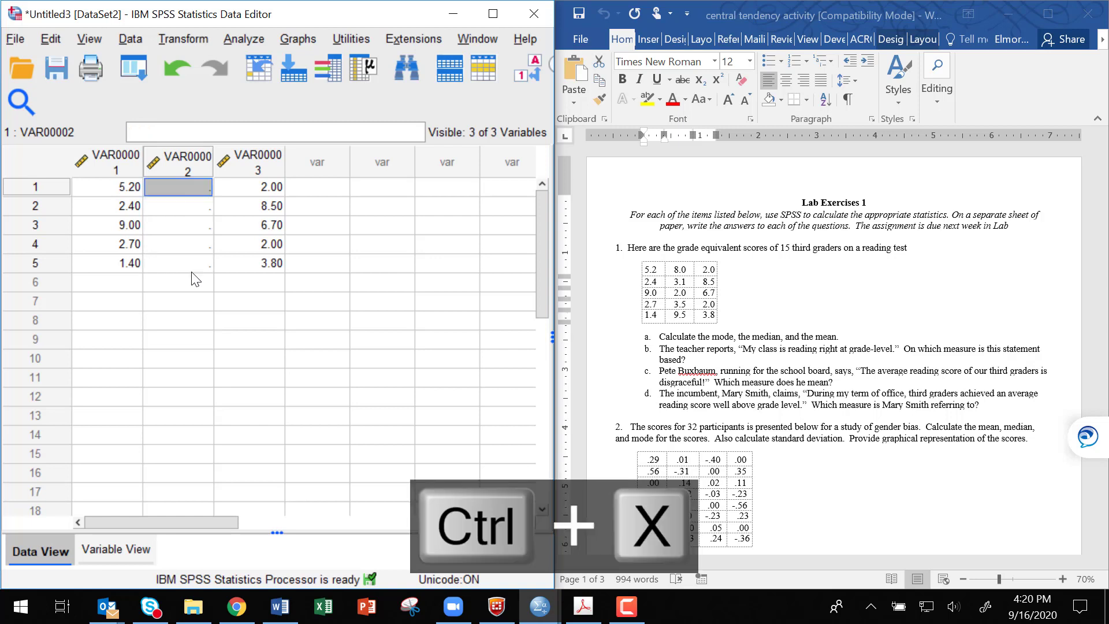
click(123, 283)
key(ctrl+v)
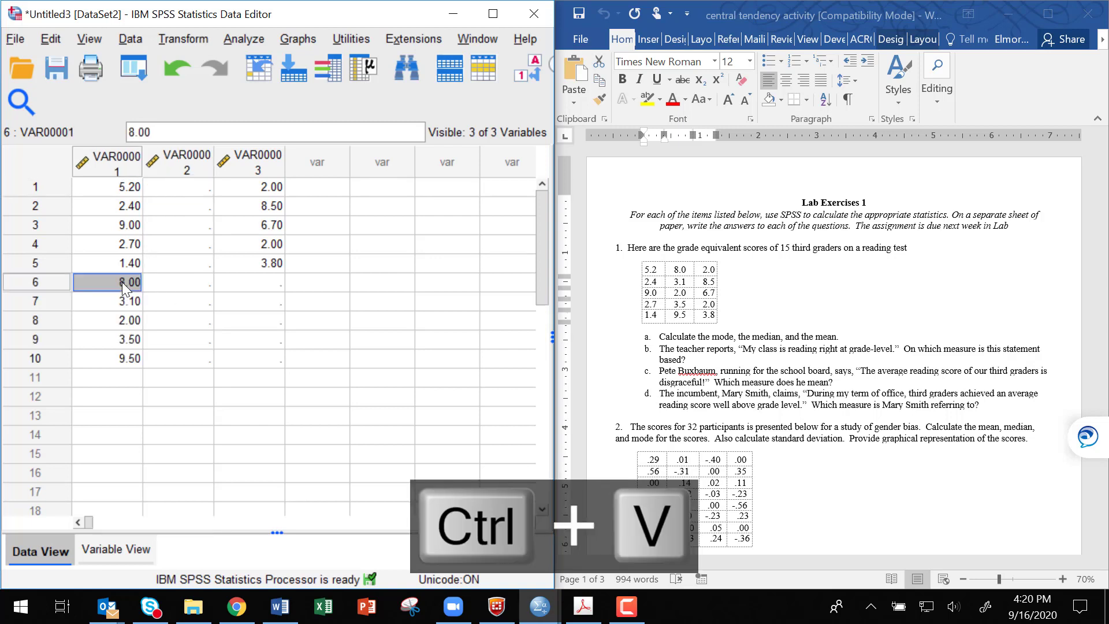
drag(270, 186, 258, 265)
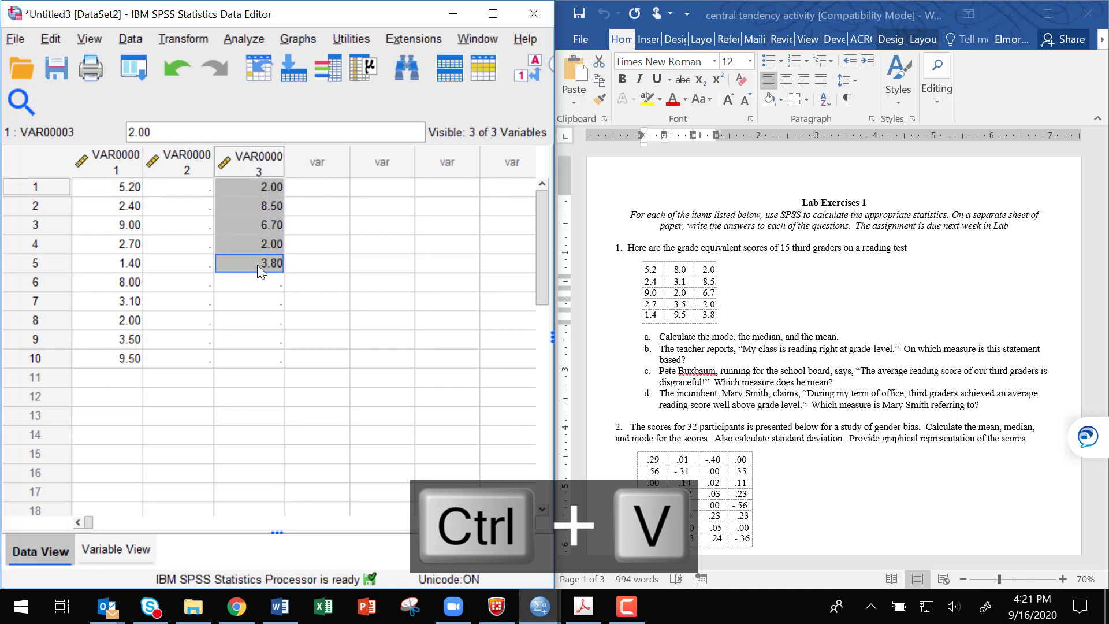
key(ctrl+x)
click(127, 378)
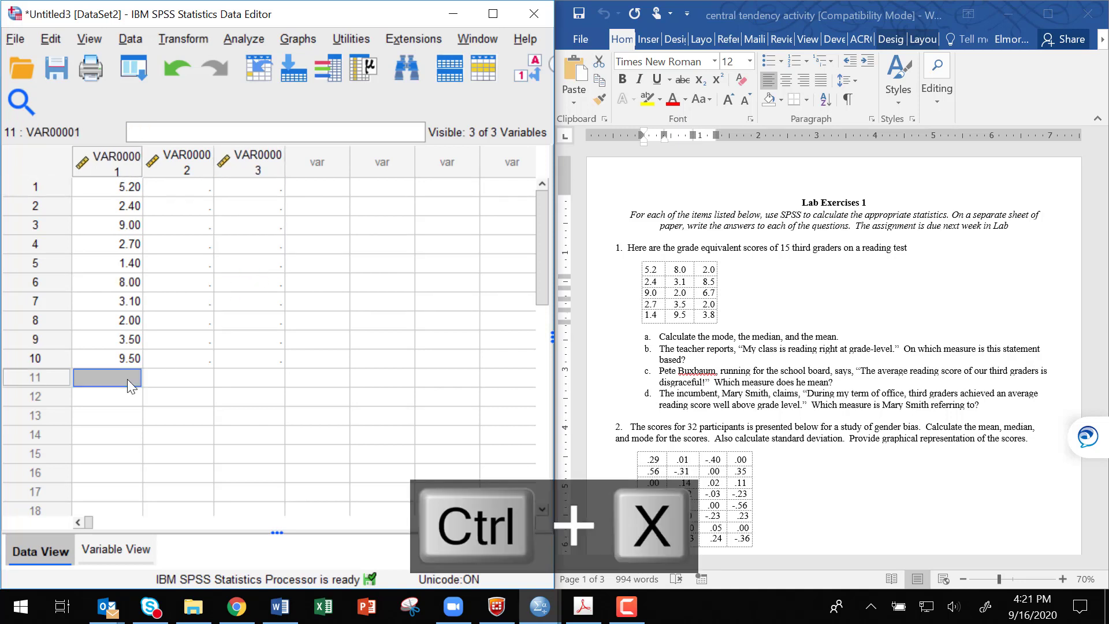
key(ctrl+v)
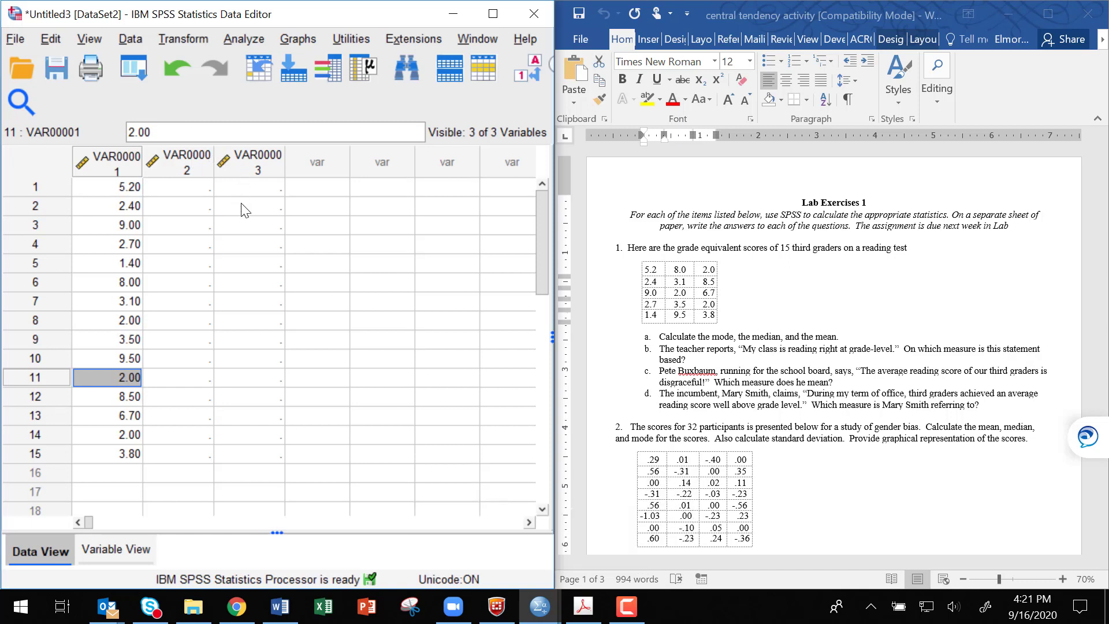
- Delete the two emptied variables VAR00002 and VAR00003 from the dataset
click(180, 161)
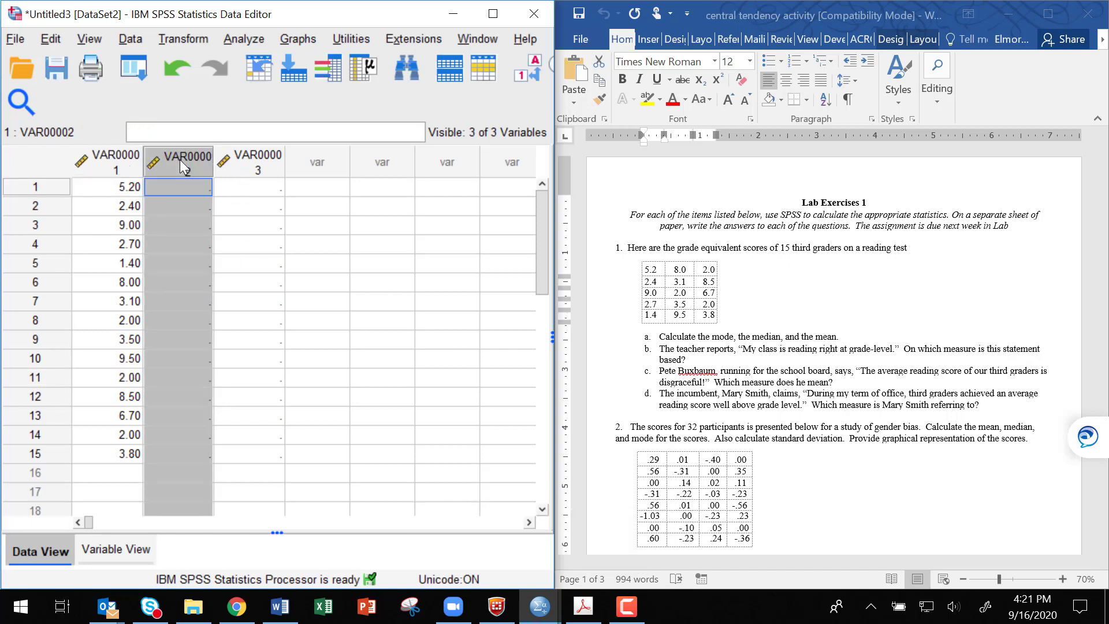
right_click(180, 163)
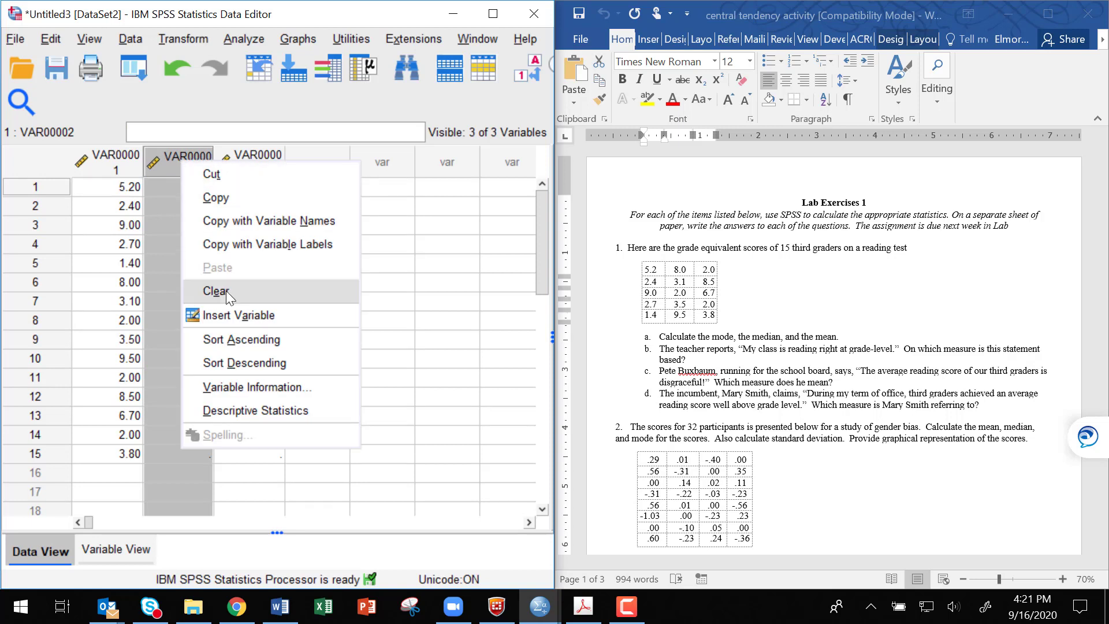
click(225, 291)
click(191, 164)
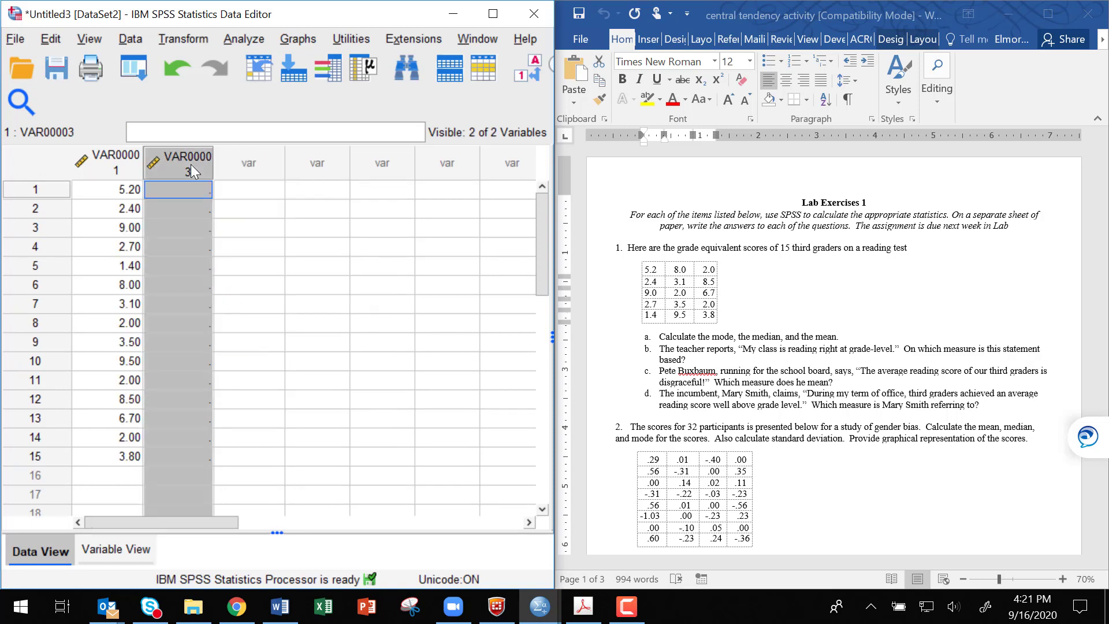
right_click(191, 164)
click(232, 301)
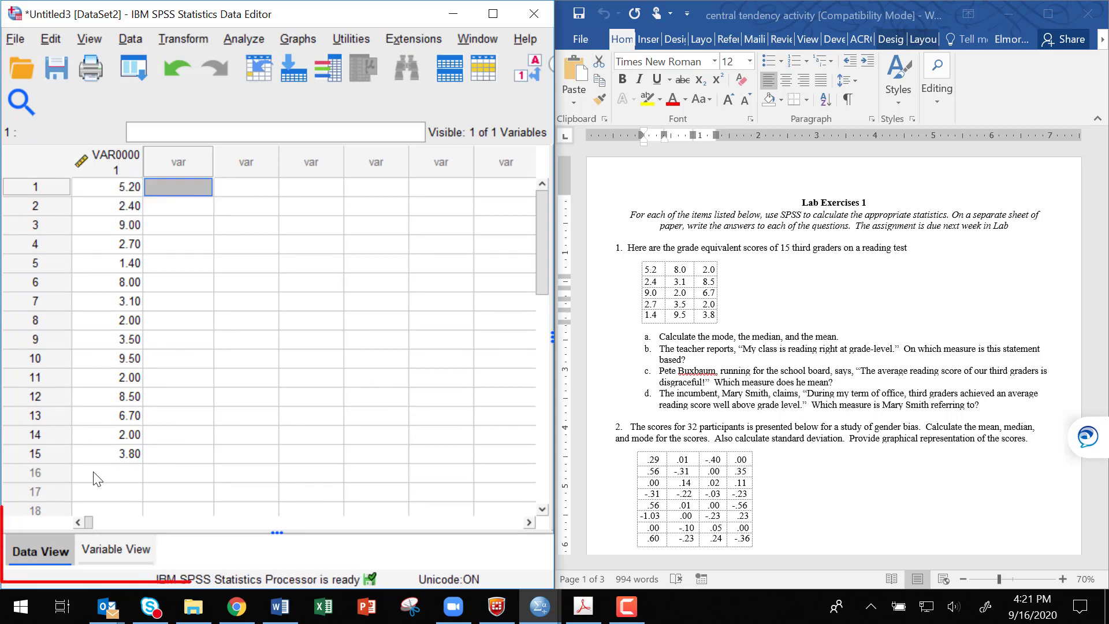
- Rename the variable VAR00001 as readsc and return to the data values
click(95, 552)
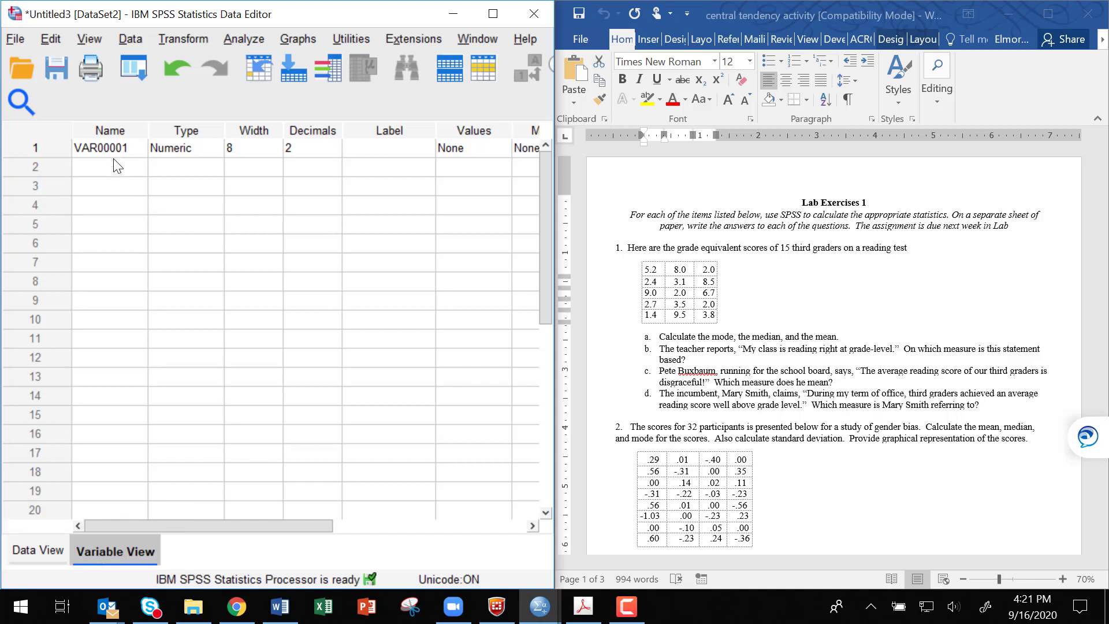
click(131, 148)
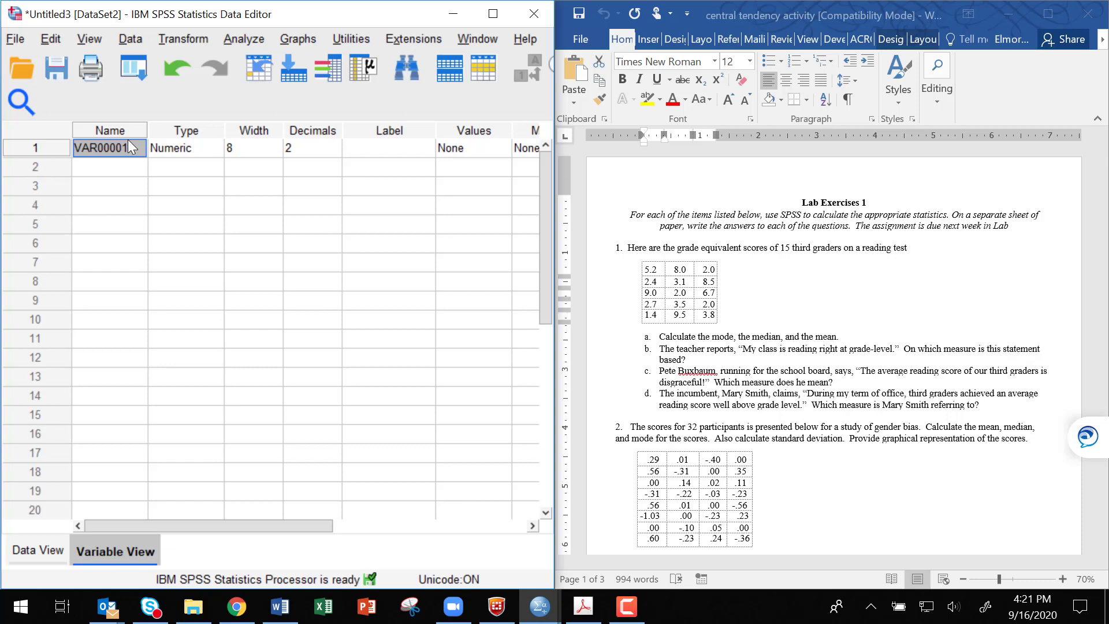
text(reads)
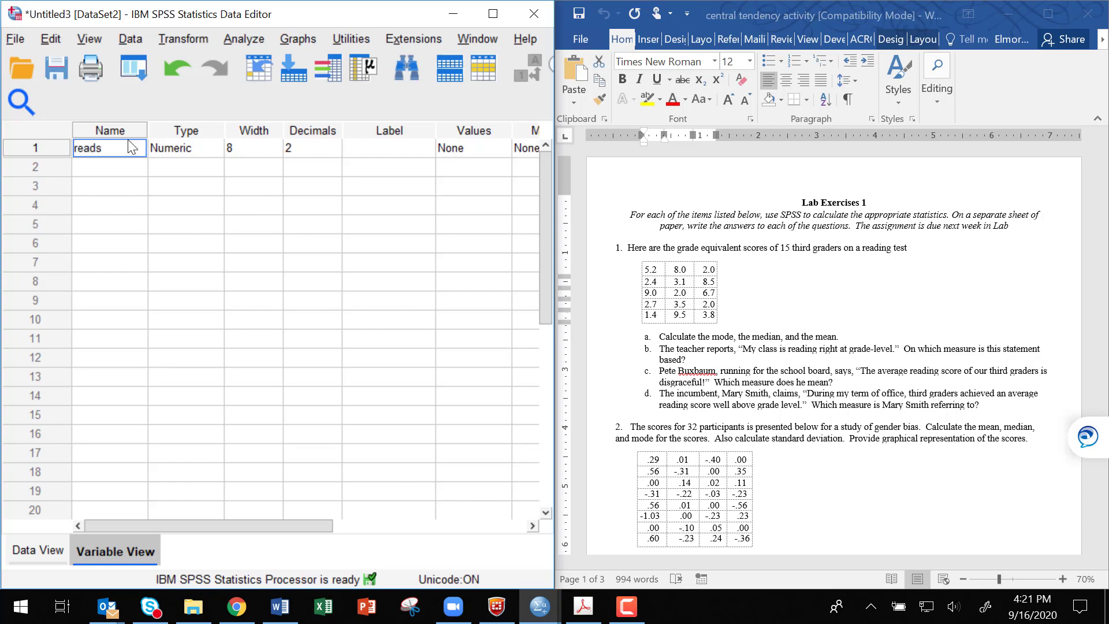
text(co)
key(BackSpace)
key(Return)
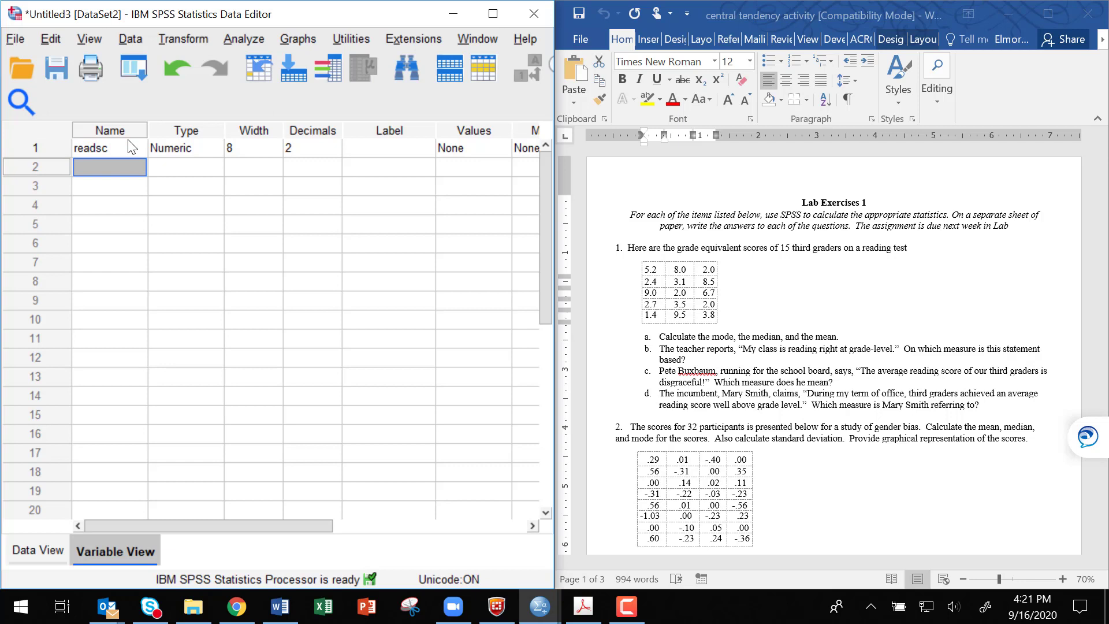
click(35, 553)
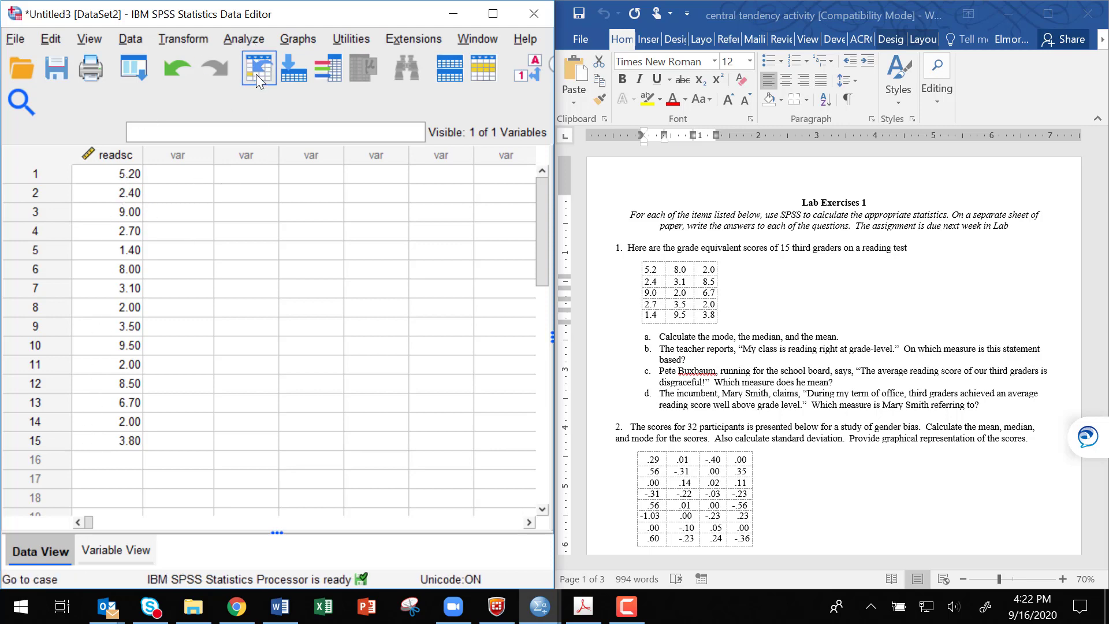
click(242, 39)
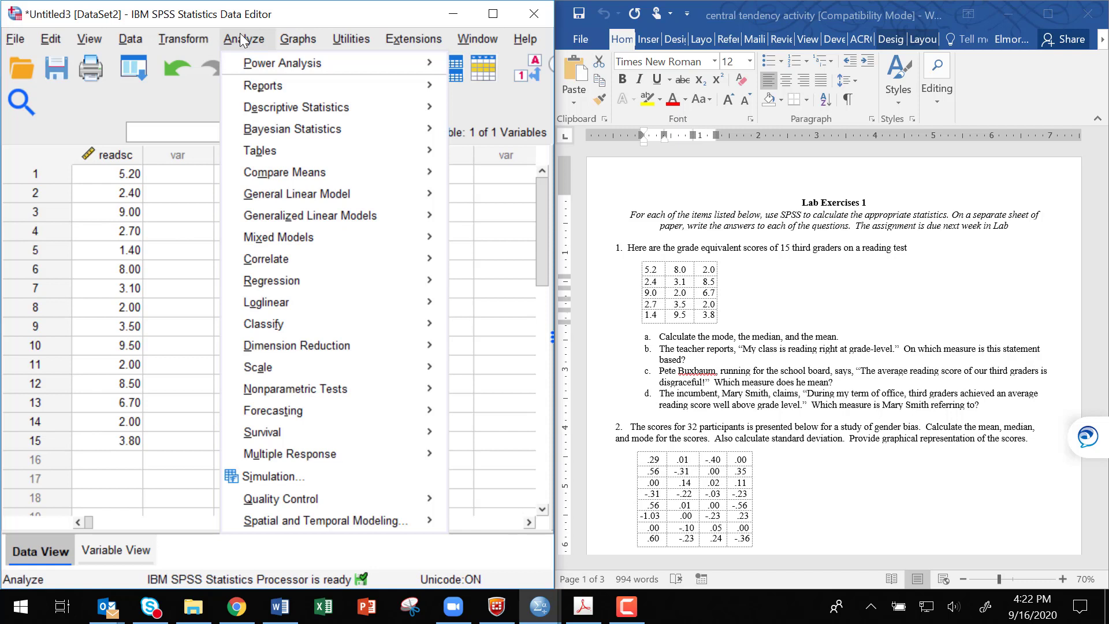
mouse_move(310, 112)
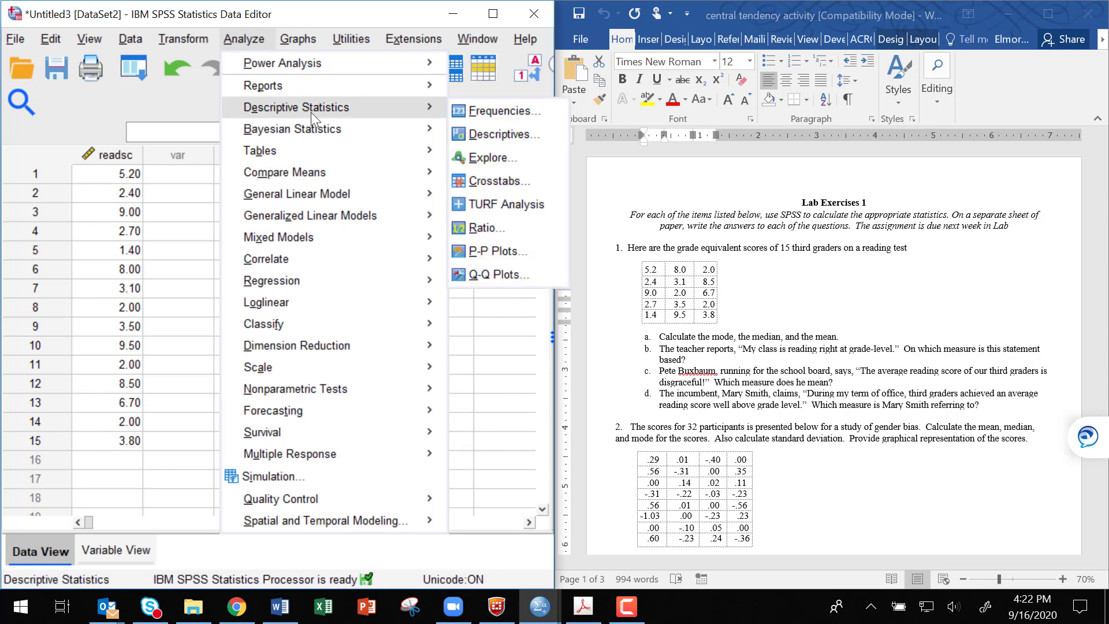
click(494, 134)
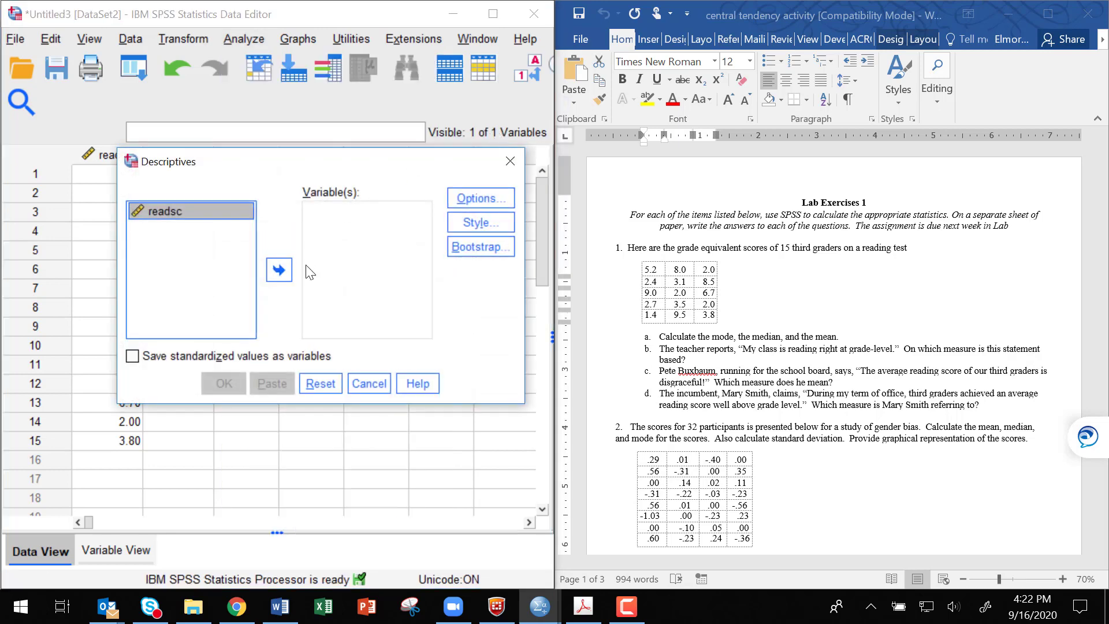
click(279, 270)
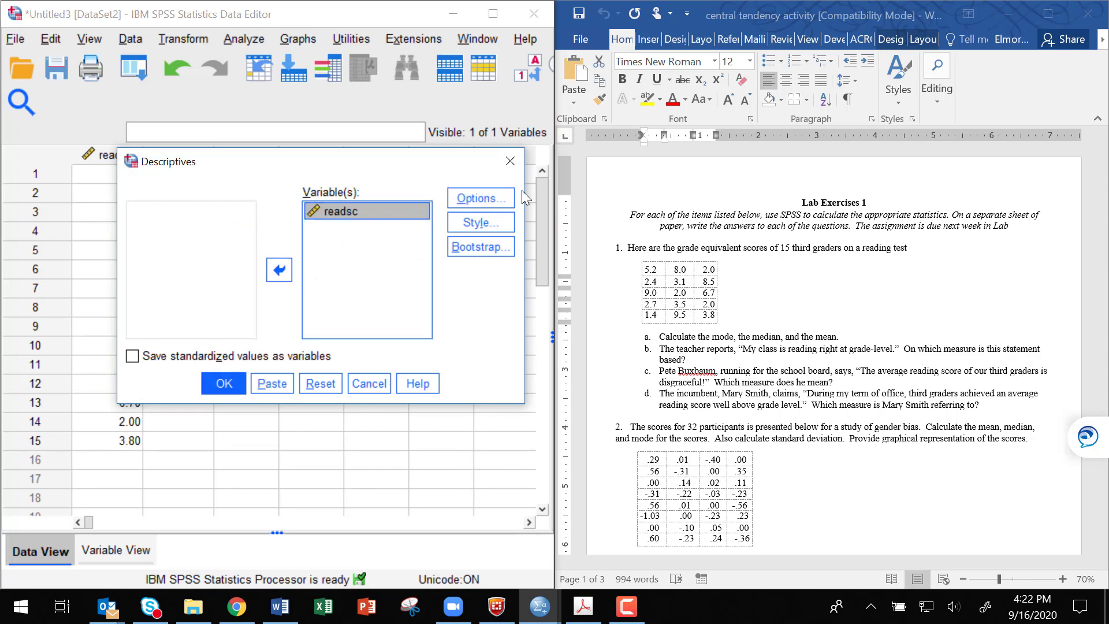
click(500, 199)
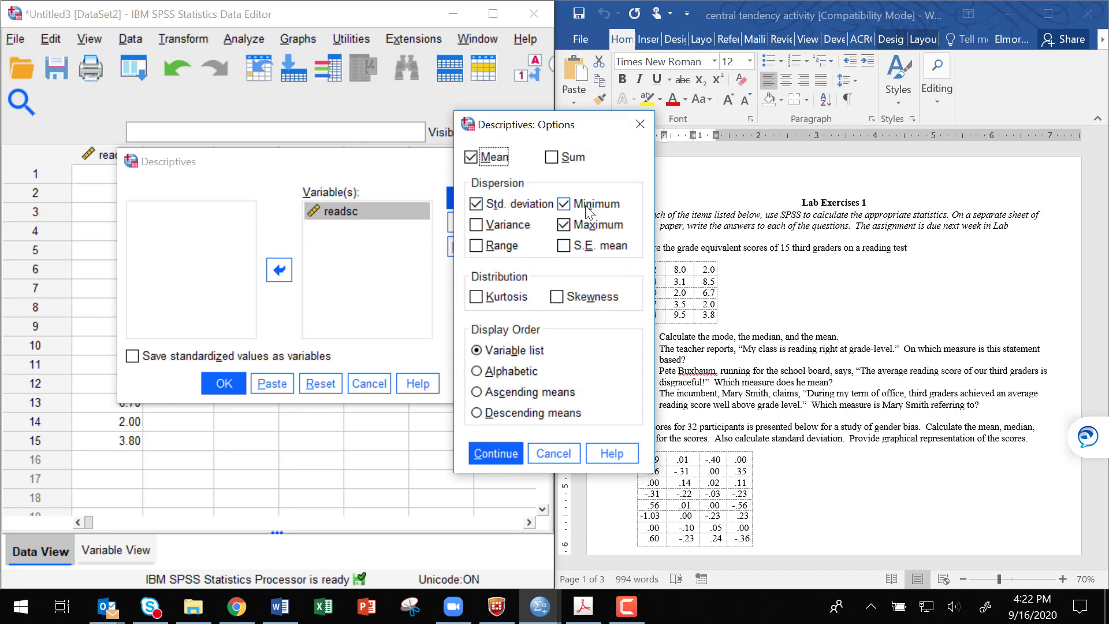
click(553, 452)
click(383, 389)
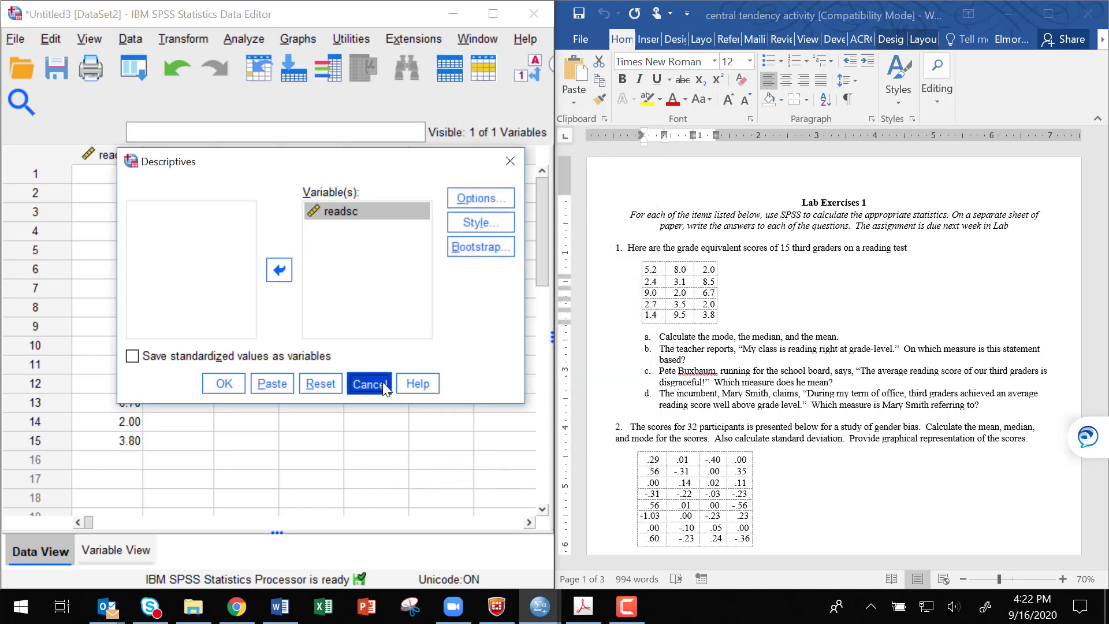
- Set up a Frequencies analysis of readsc with the display of frequency tables turned off
click(242, 46)
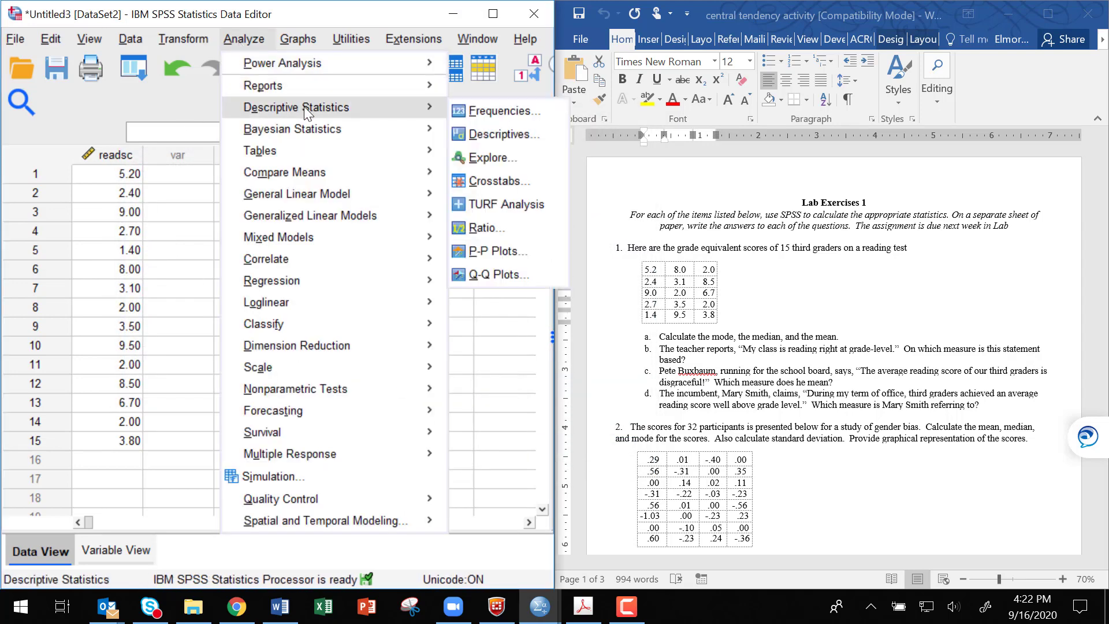
click(473, 113)
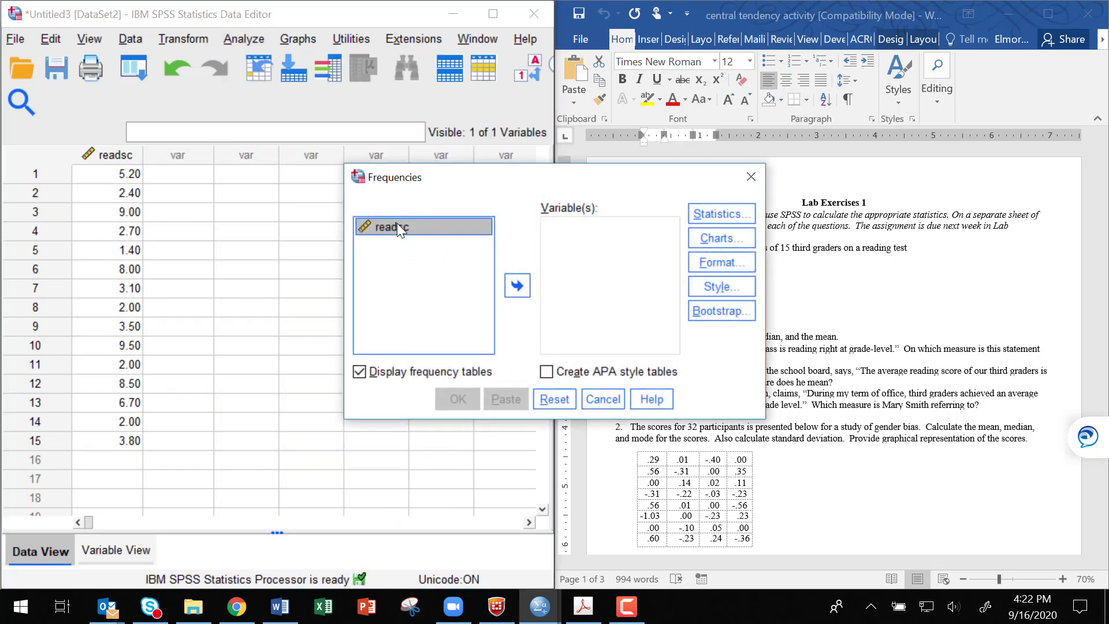
click(516, 285)
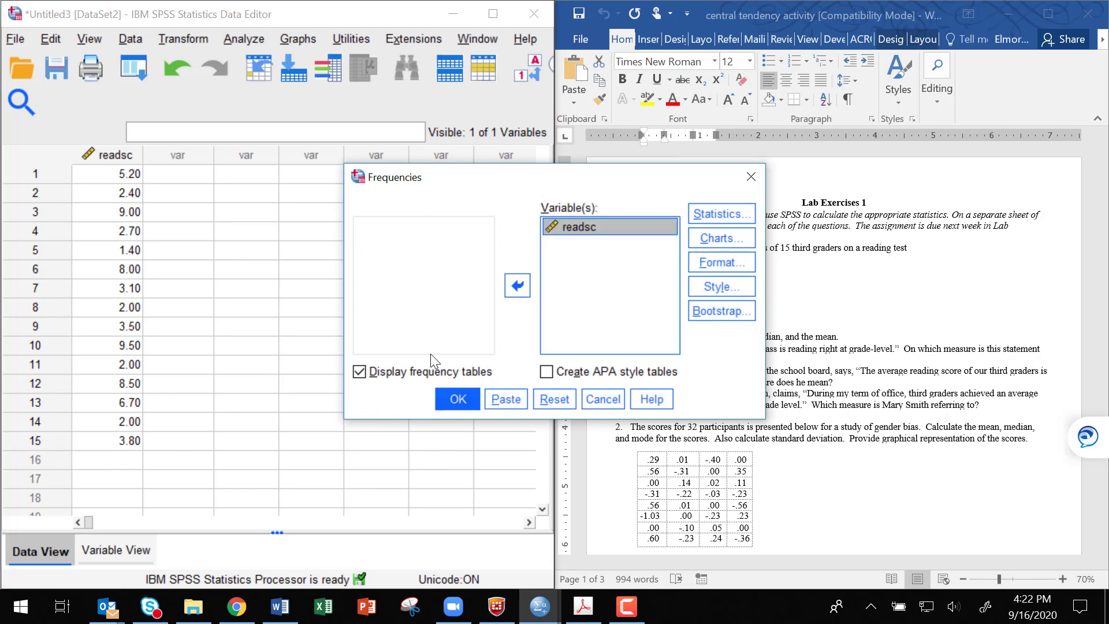
click(359, 372)
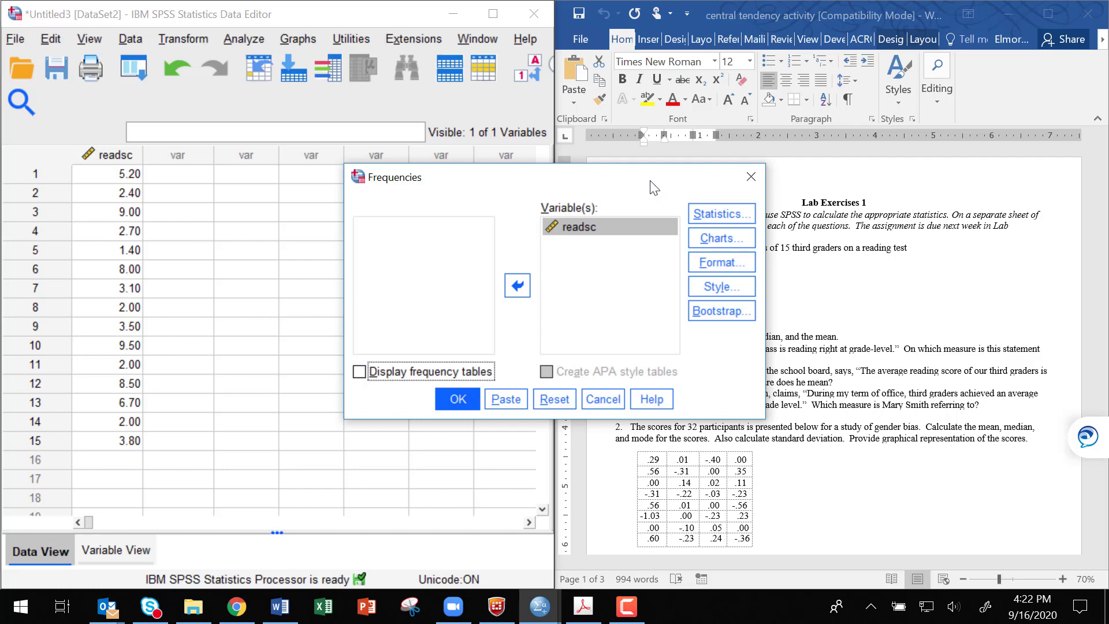
drag(657, 184, 477, 158)
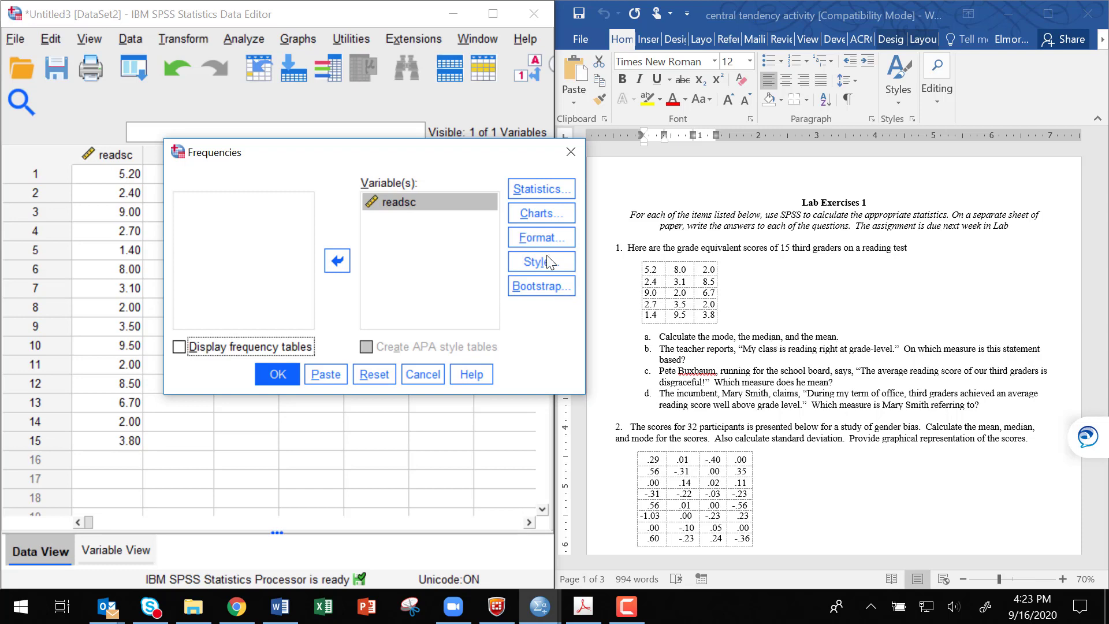
- Request the mean, median, mode, standard deviation, minimum and maximum as statistics for the Frequencies analysis
click(543, 188)
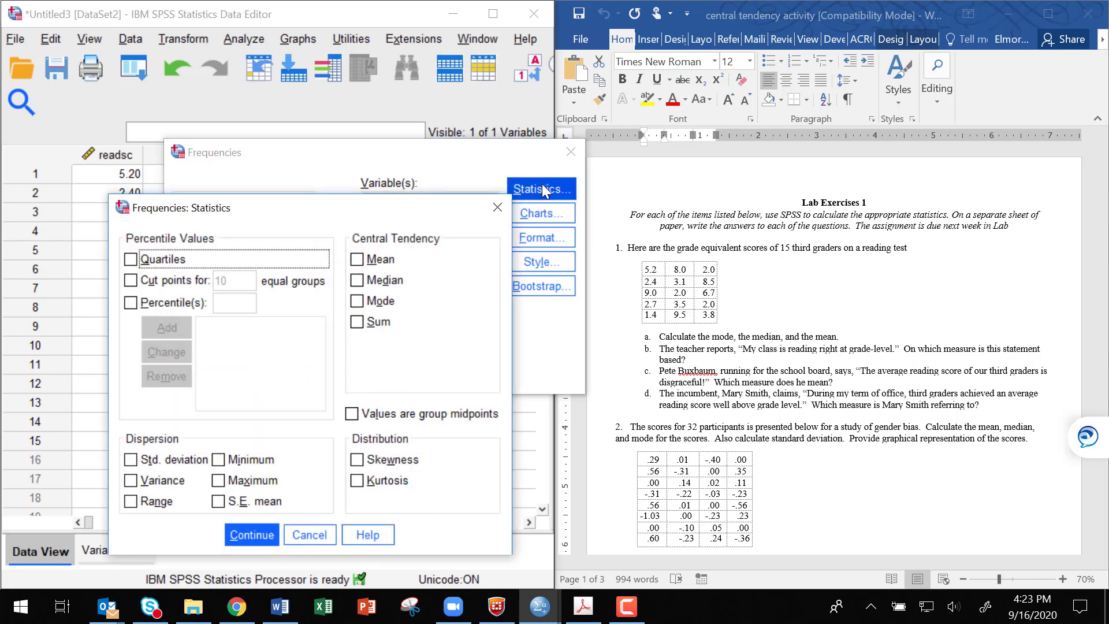
click(381, 260)
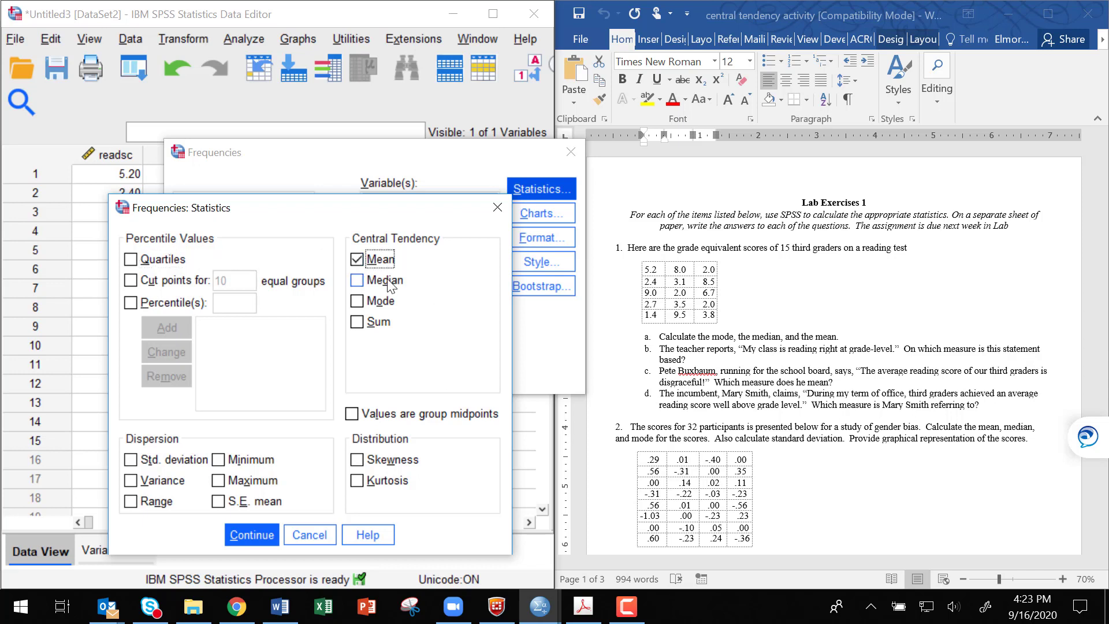
click(382, 280)
click(389, 301)
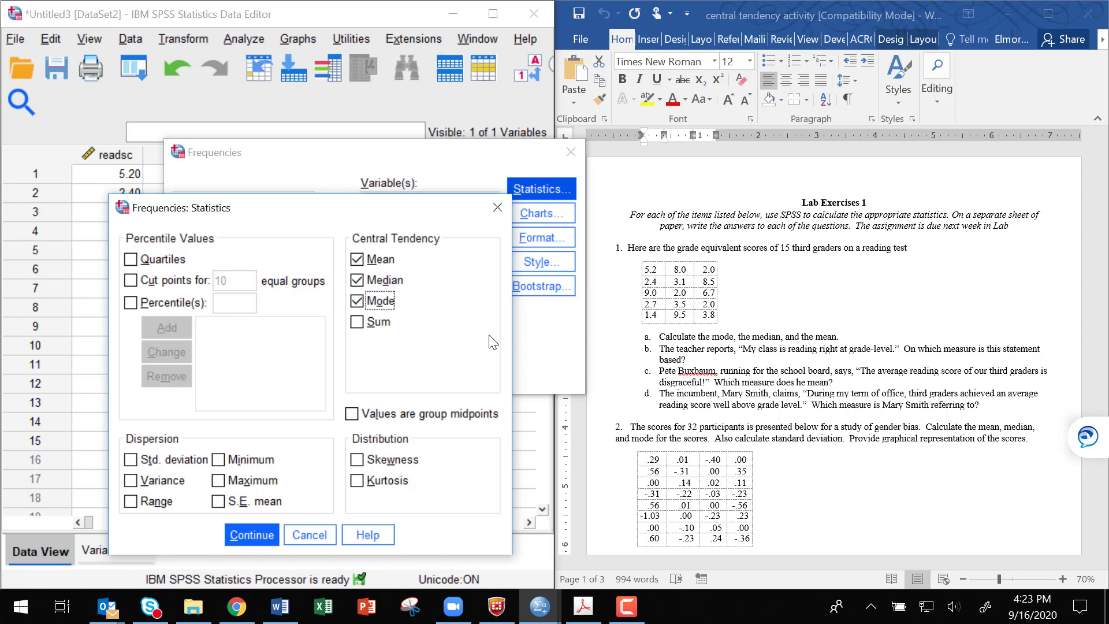
click(131, 460)
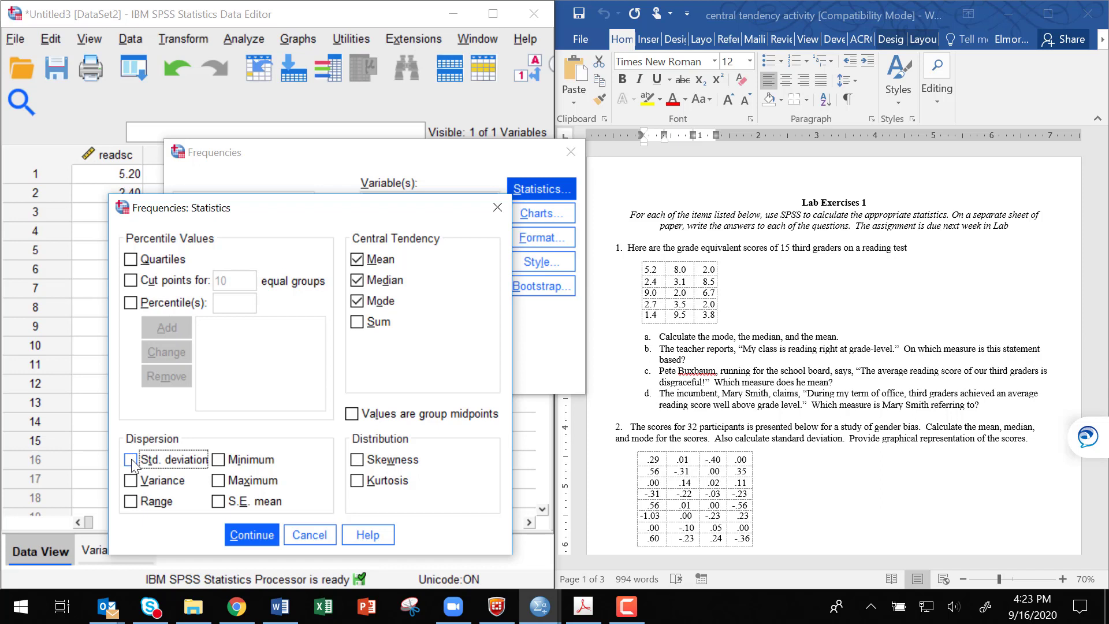
click(223, 459)
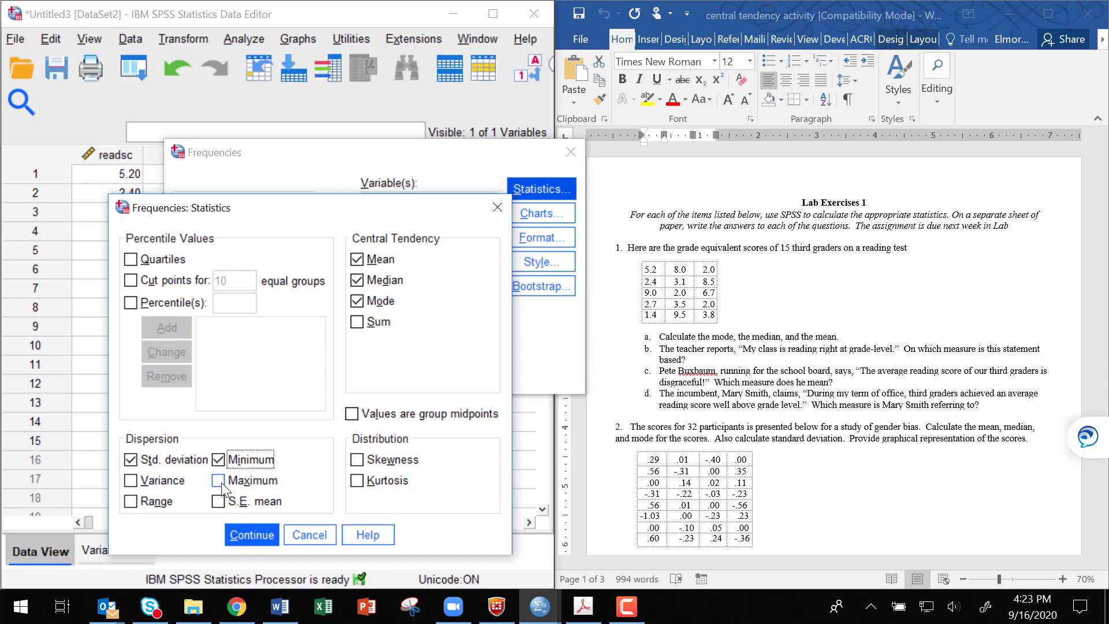
click(223, 482)
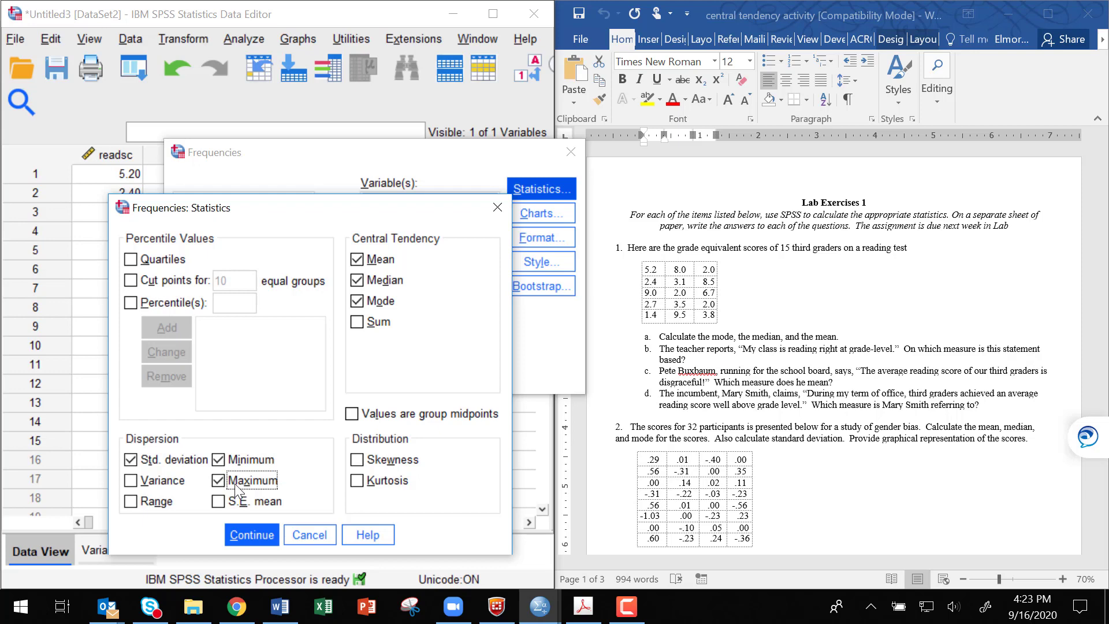
click(259, 537)
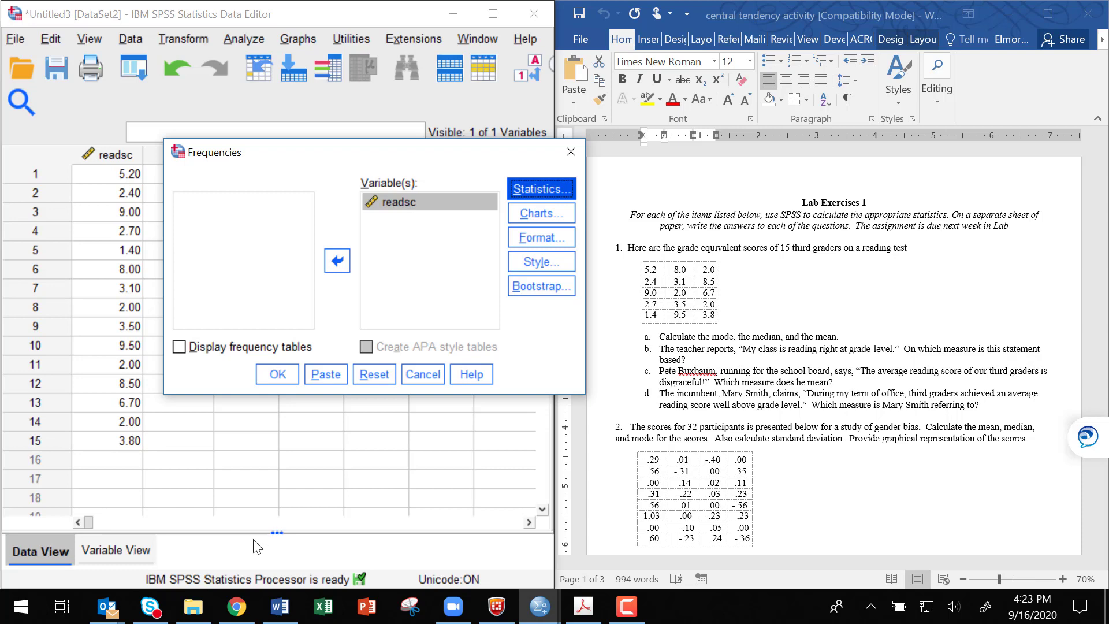
- Add a histogram with a normal curve to the Frequencies analysis and run it
click(541, 213)
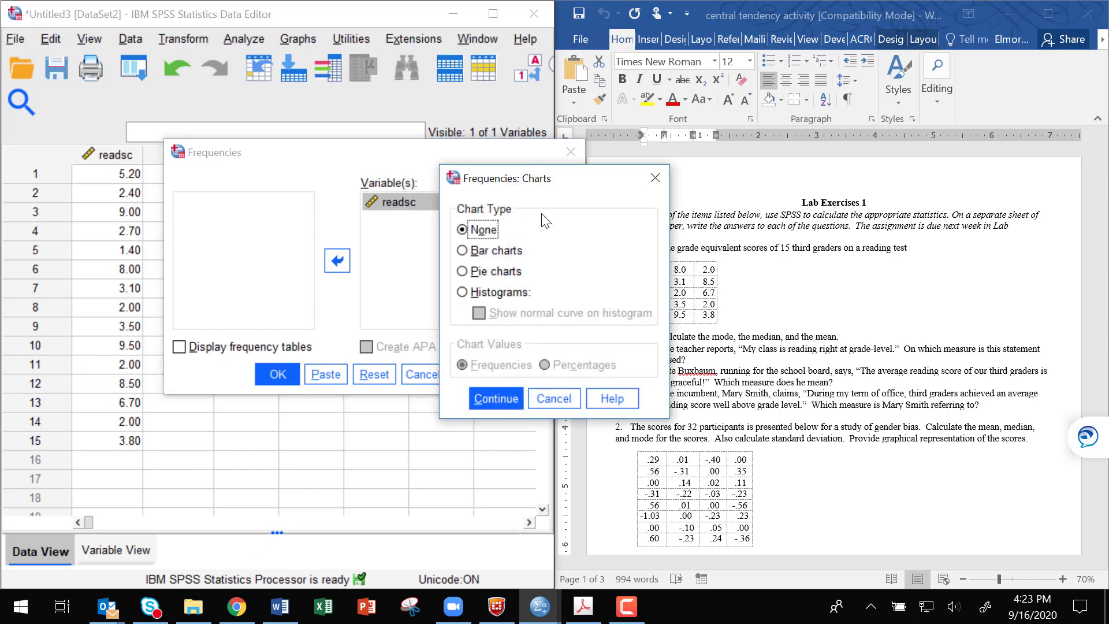
click(666, 188)
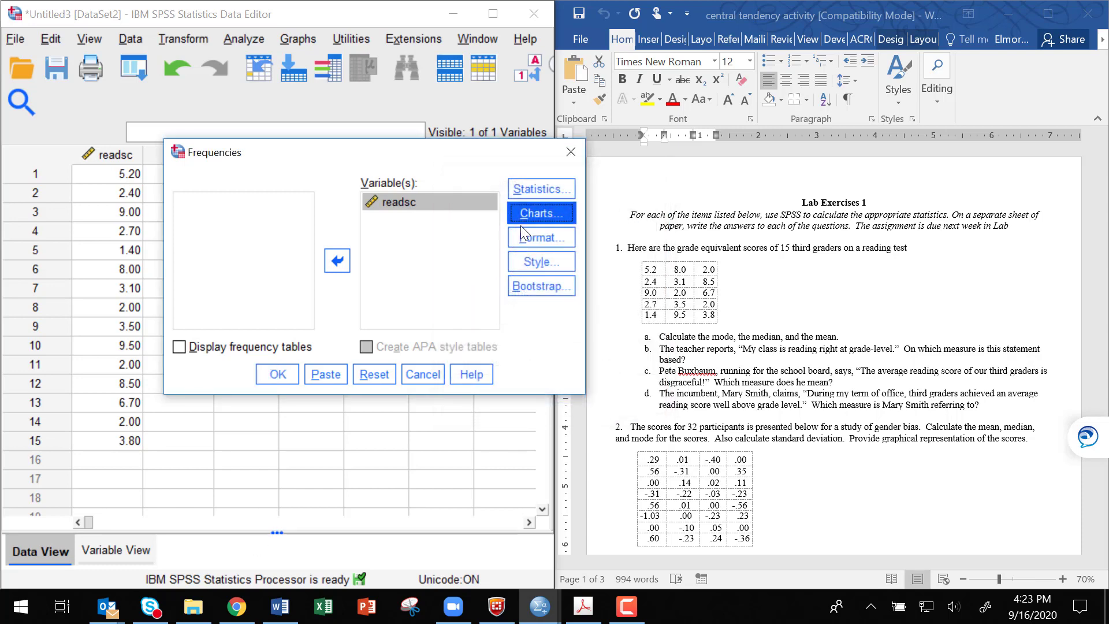
click(537, 213)
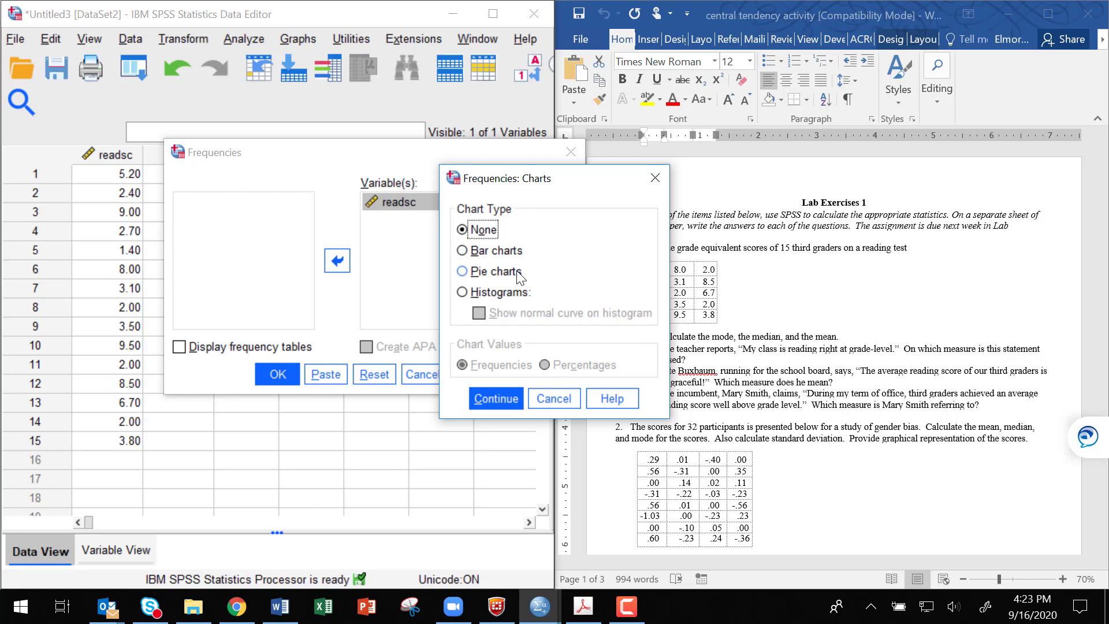
click(464, 293)
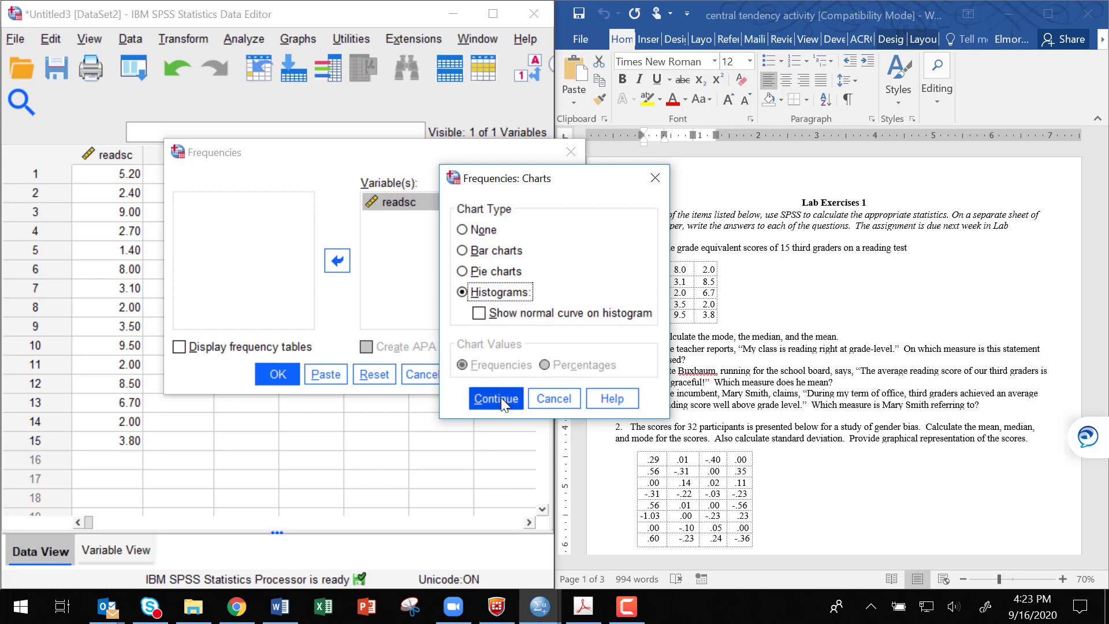
click(479, 313)
click(504, 396)
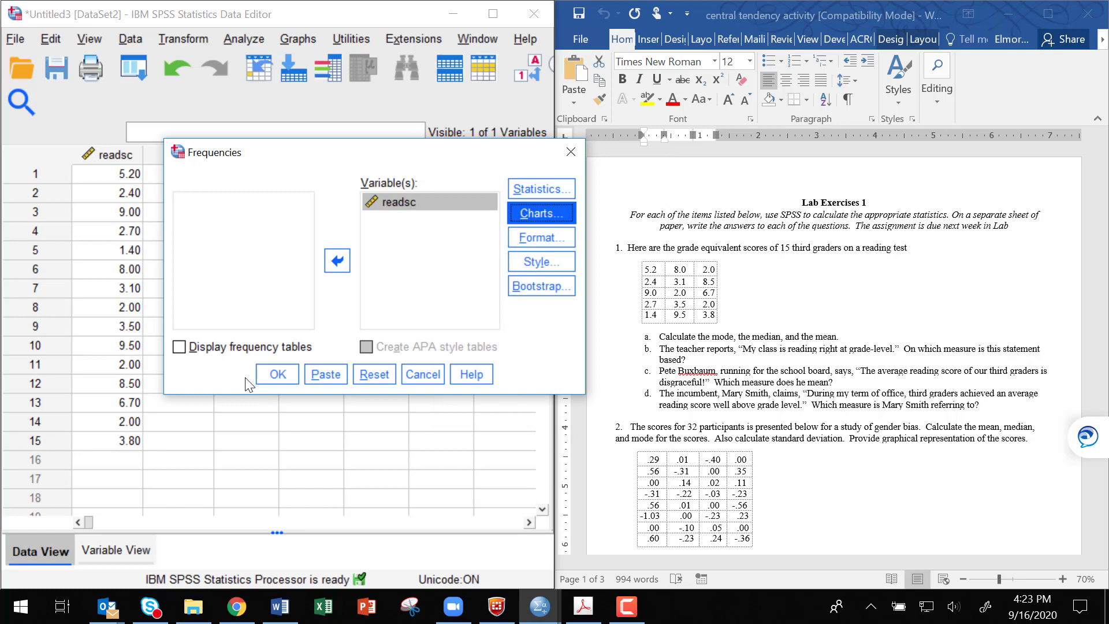
click(278, 375)
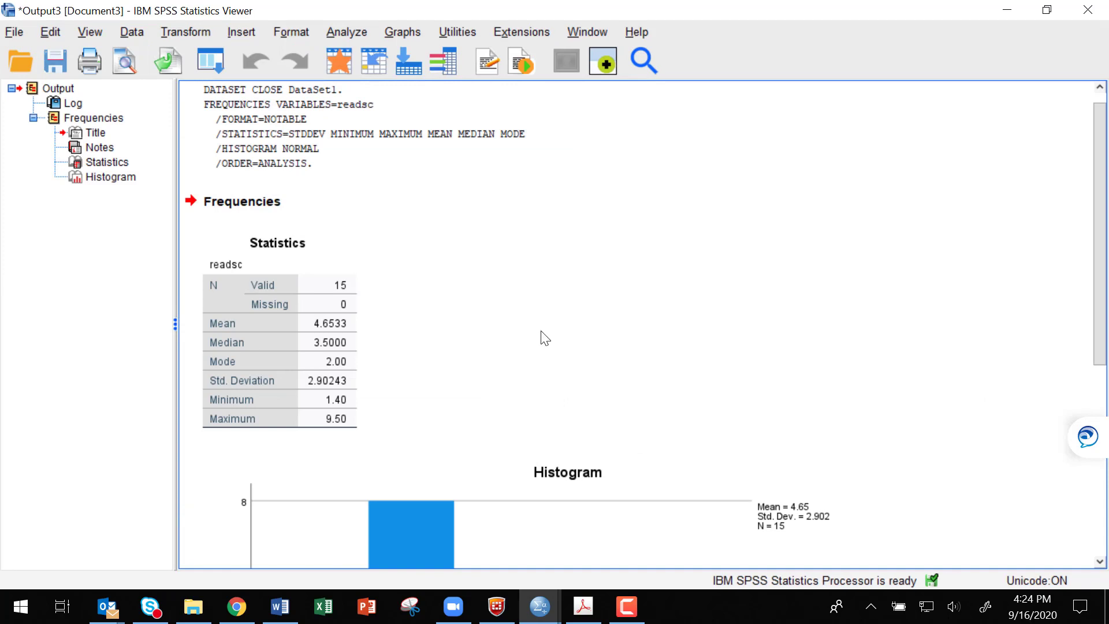
- Examine the readsc statistics table and the histogram with its normal curve in the output
scroll(545, 339, down, 3)
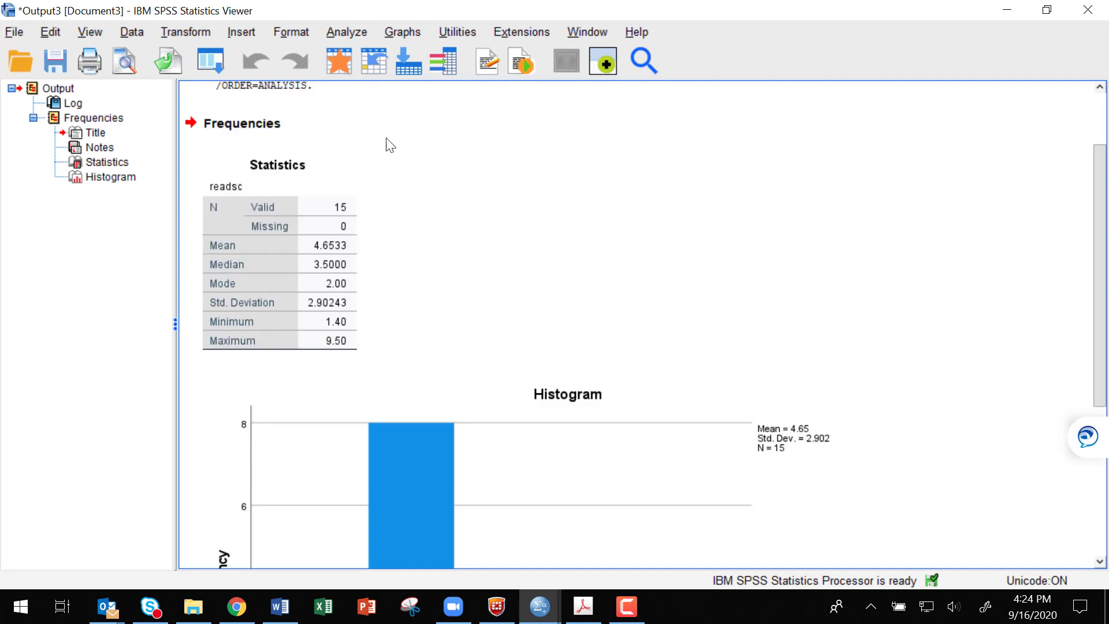
click(347, 168)
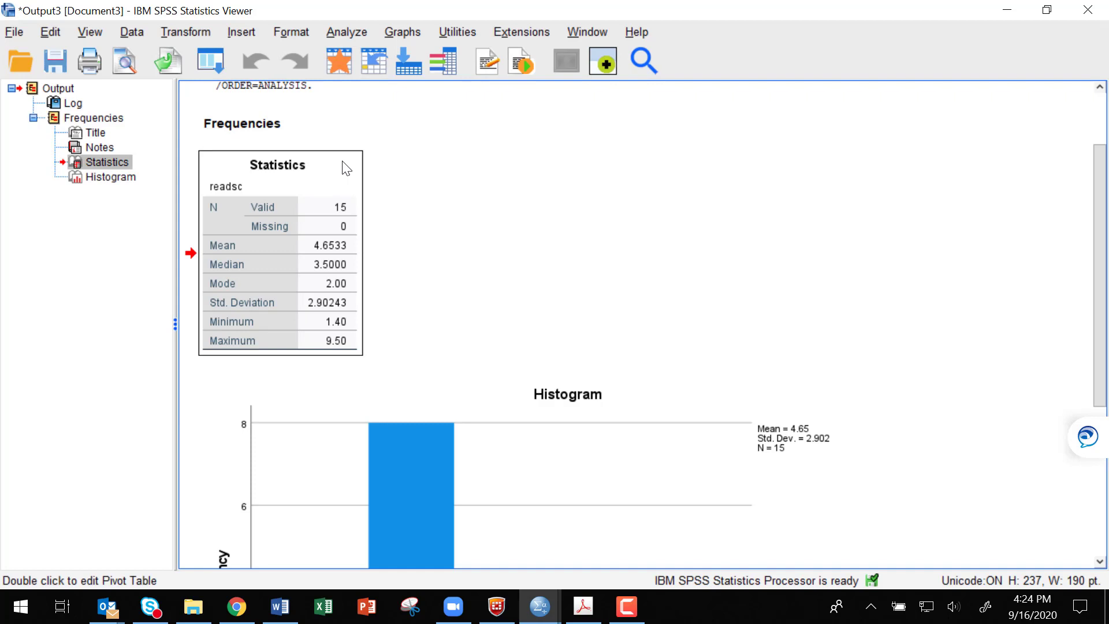
right_click(346, 169)
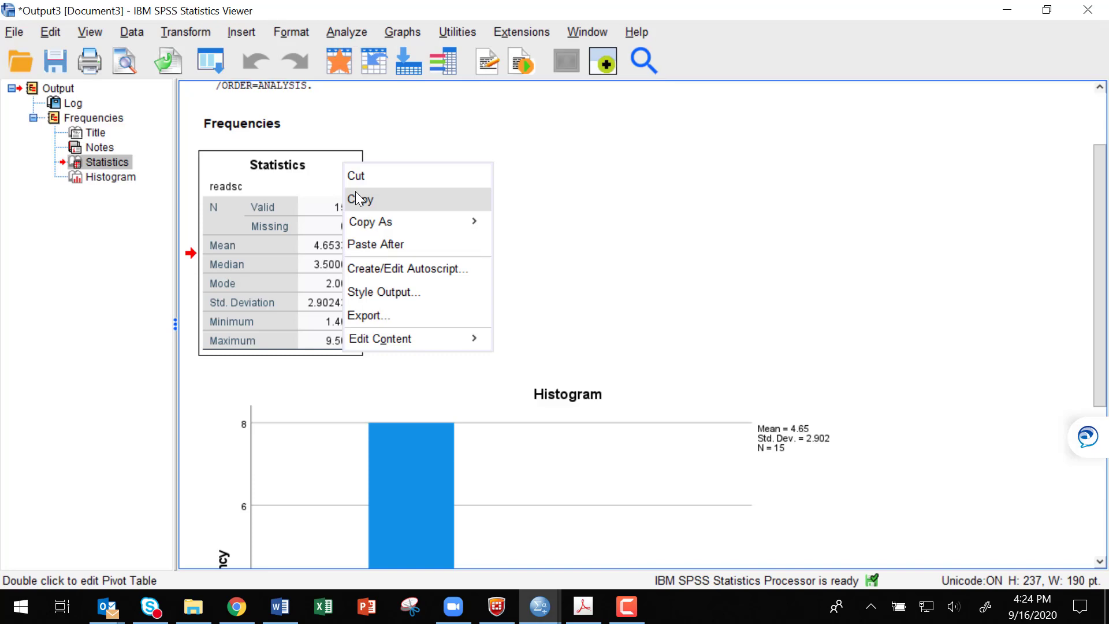
click(658, 206)
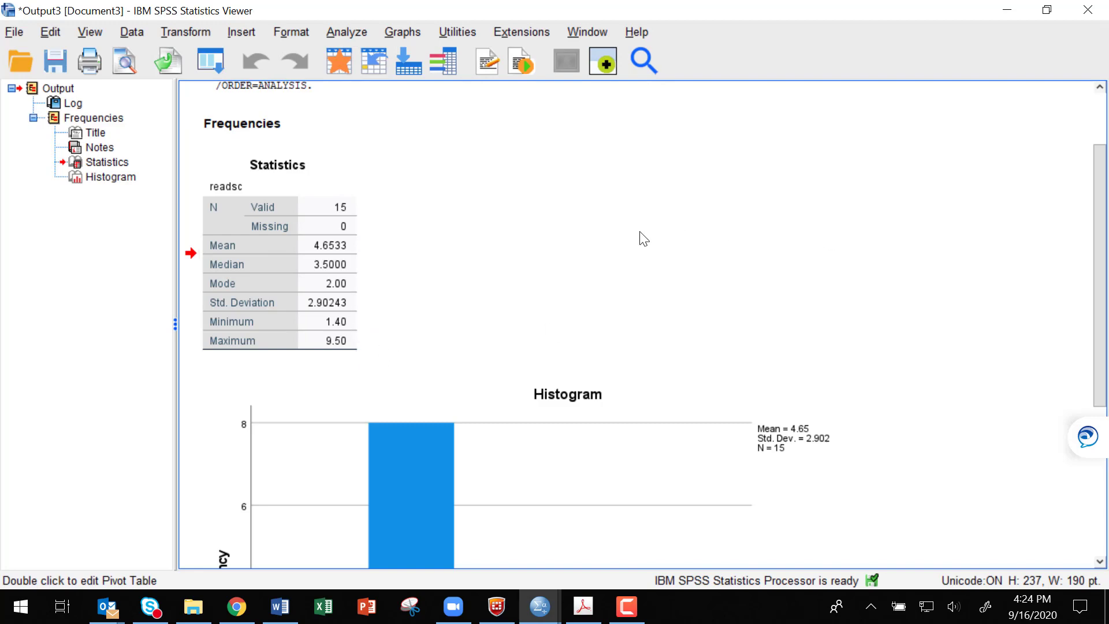
scroll(619, 246, down, 5)
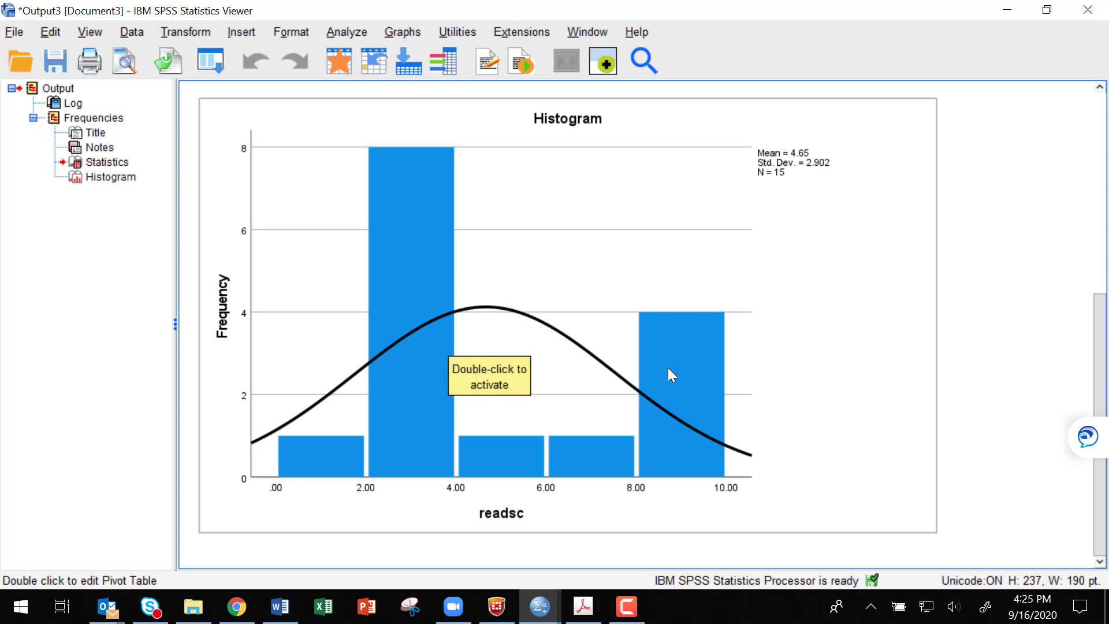
scroll(986, 406, up, 3)
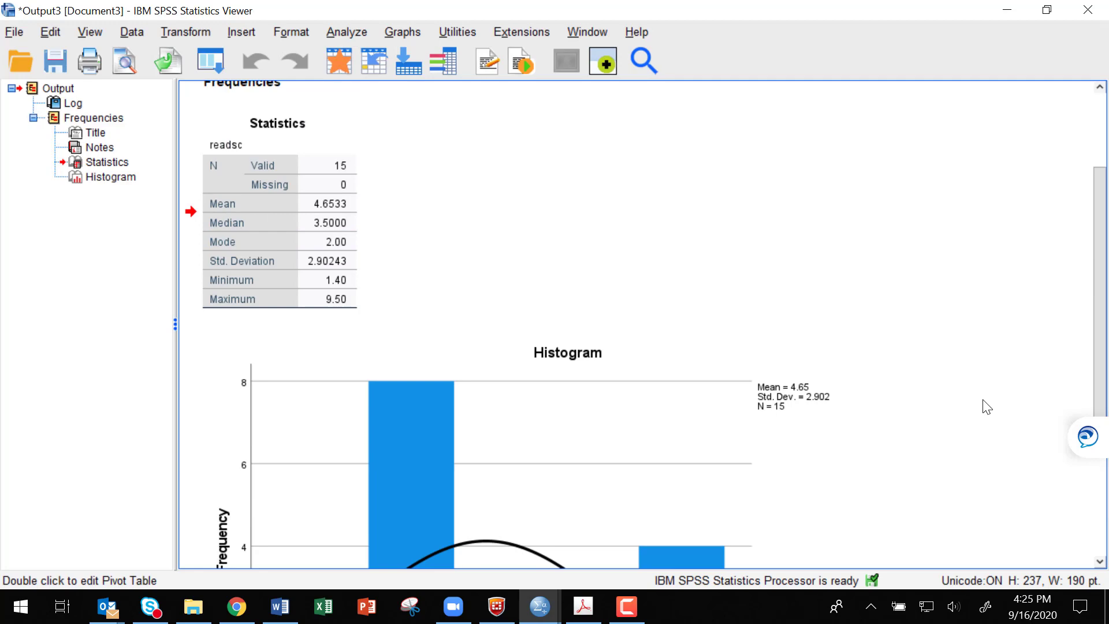
scroll(986, 406, up, 3)
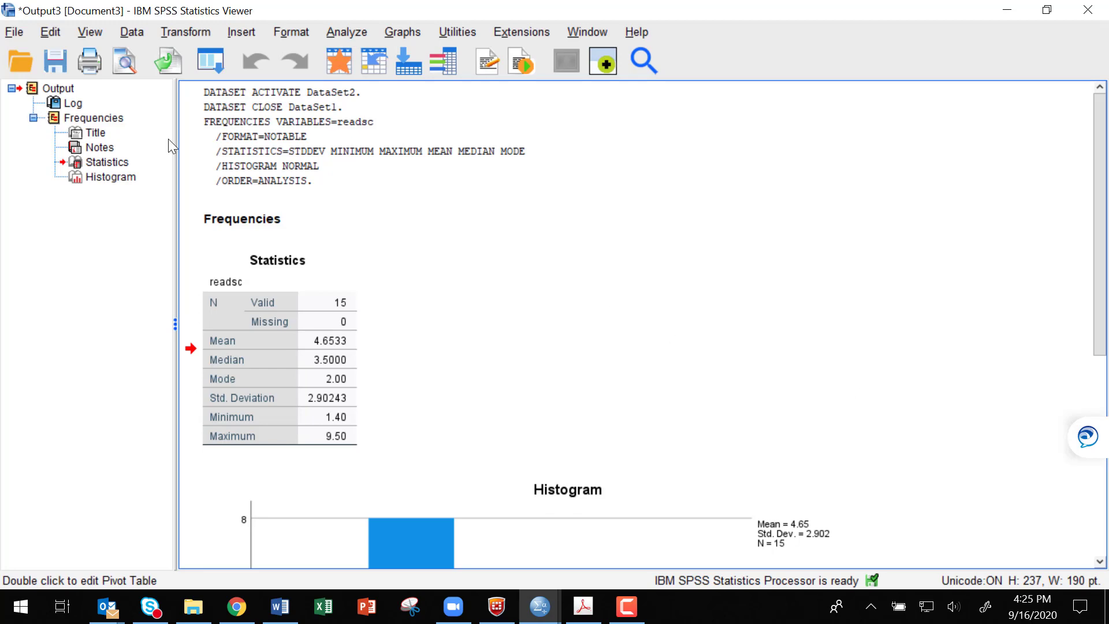
- Save the output in the Central Tendancy folder as a viewer file named Test Score Data
click(62, 64)
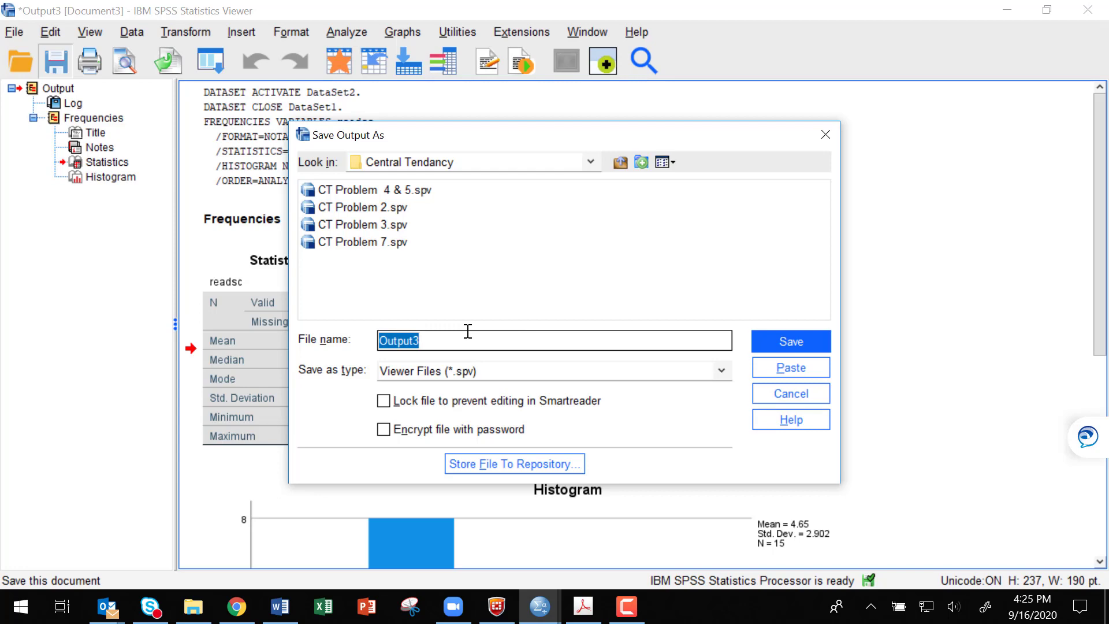
text(Test Score Data)
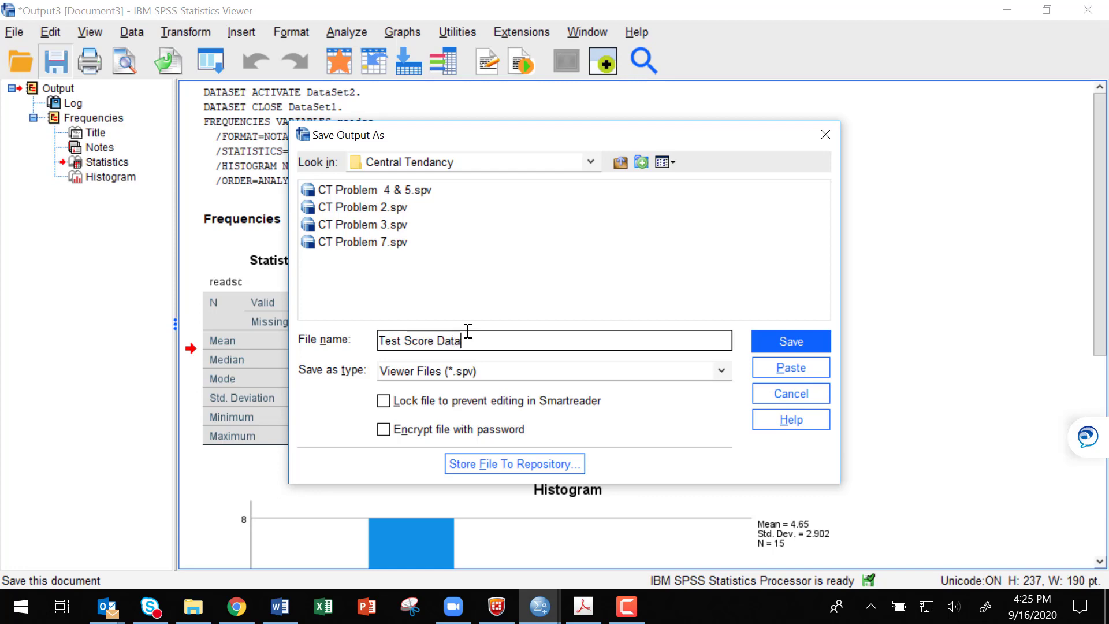
key(Return)
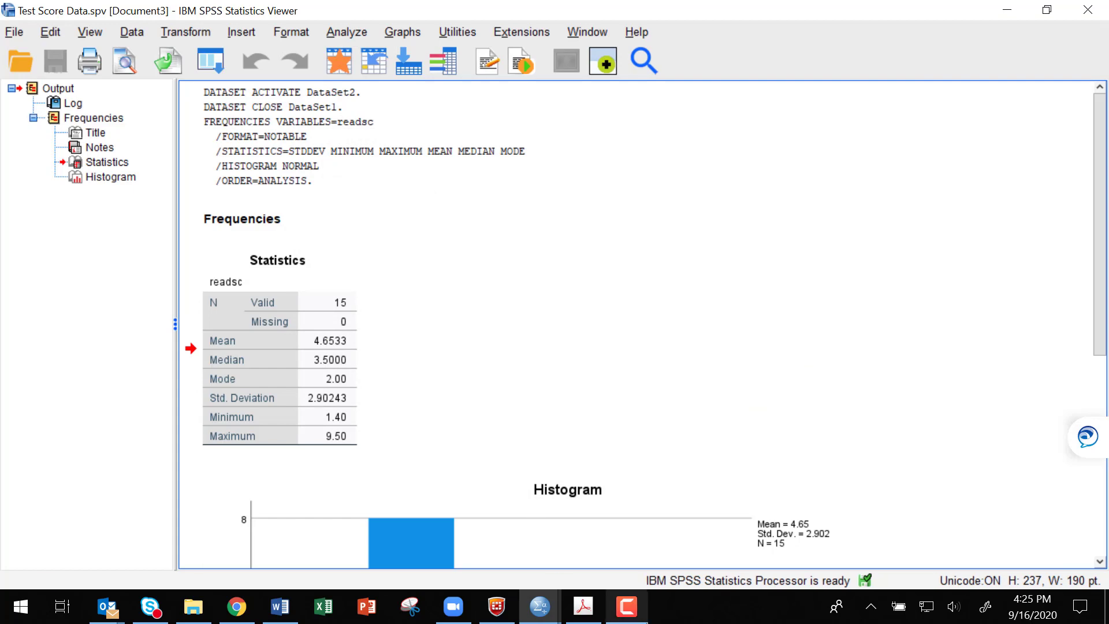
click(626, 606)
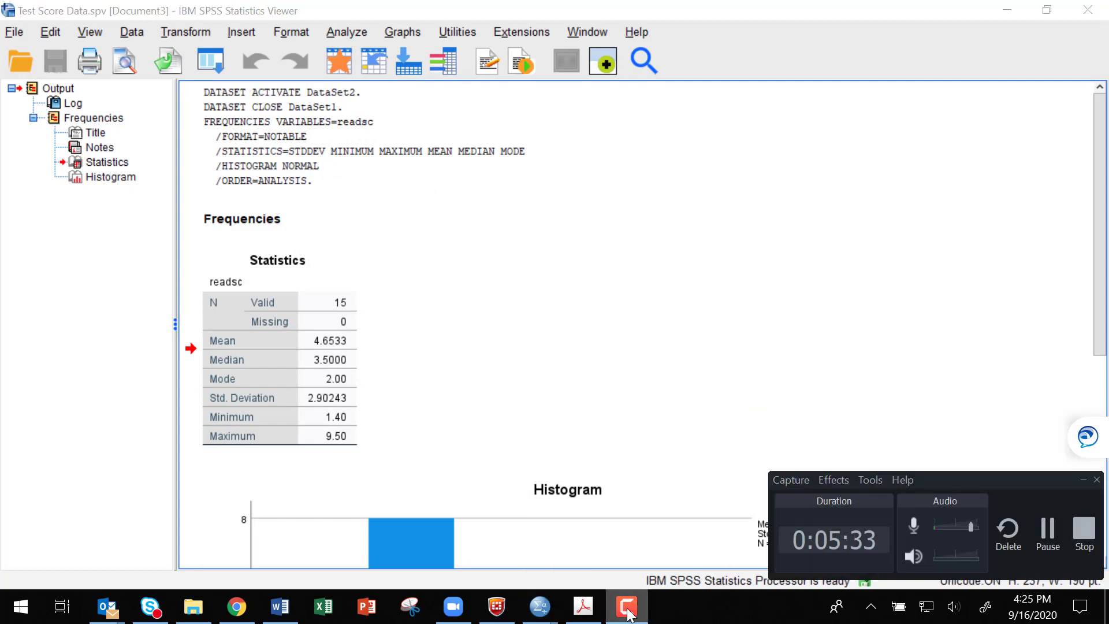